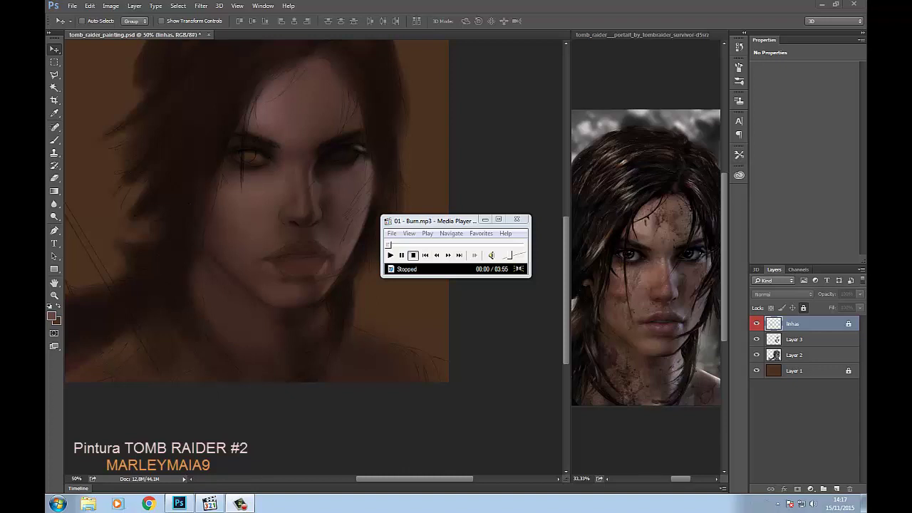
Step: Start the music, hide the player window, and make Layer 3 active
left_click(390, 255)
left_click(484, 220)
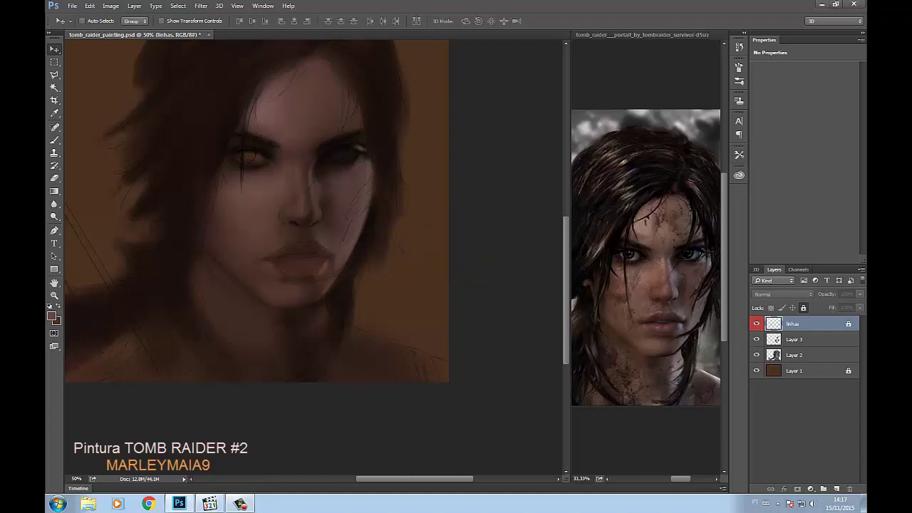
left_click(795, 340)
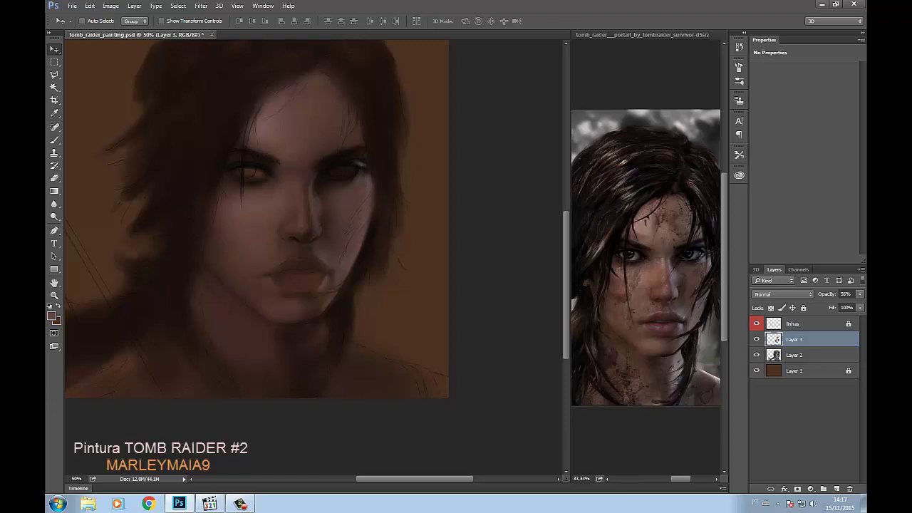
Step: Switch to the Brush tool and set a small brush size
key("b")
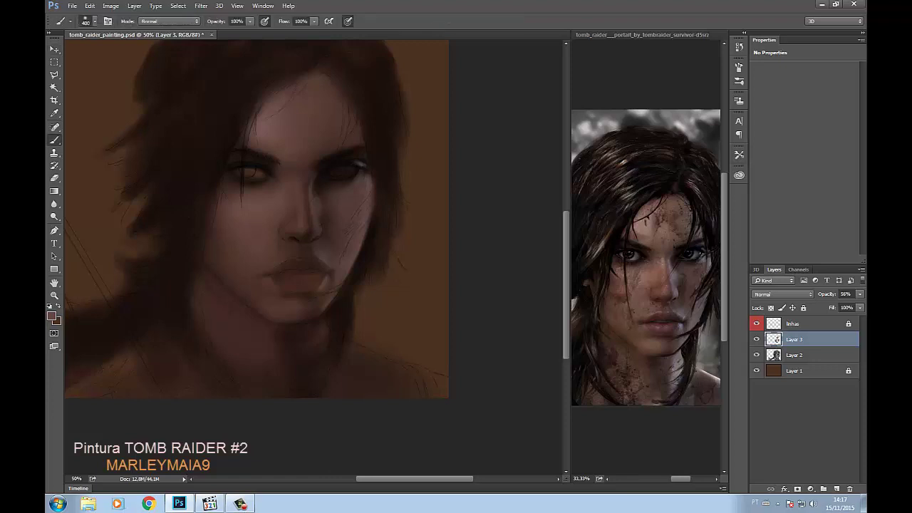
key("bracketright")
key("bracketright")
key("bracketleft")
key("bracketleft")
key("bracketleft")
key("bracketleft")
key("bracketleft")
key("bracketleft")
Step: Exit Photoshop without saving changes, then relaunch it from the desktop icon
left_click(72, 6)
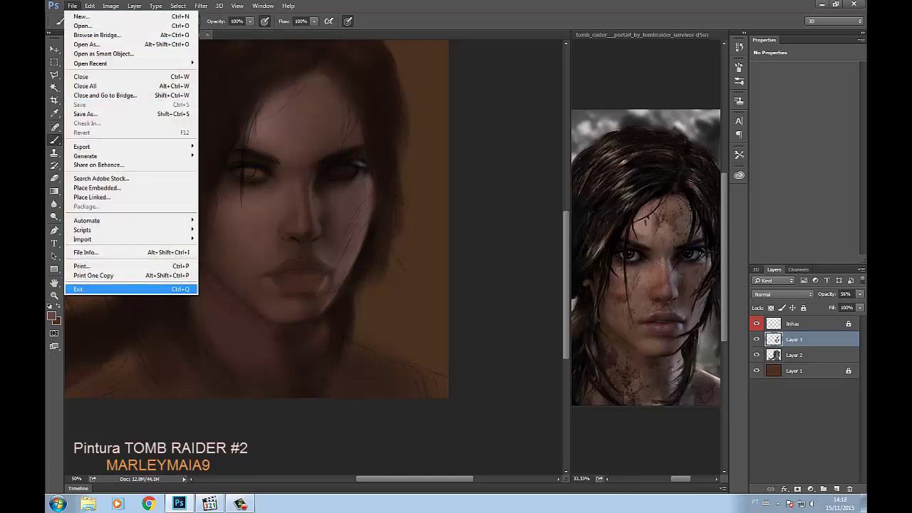
left_click(85, 288)
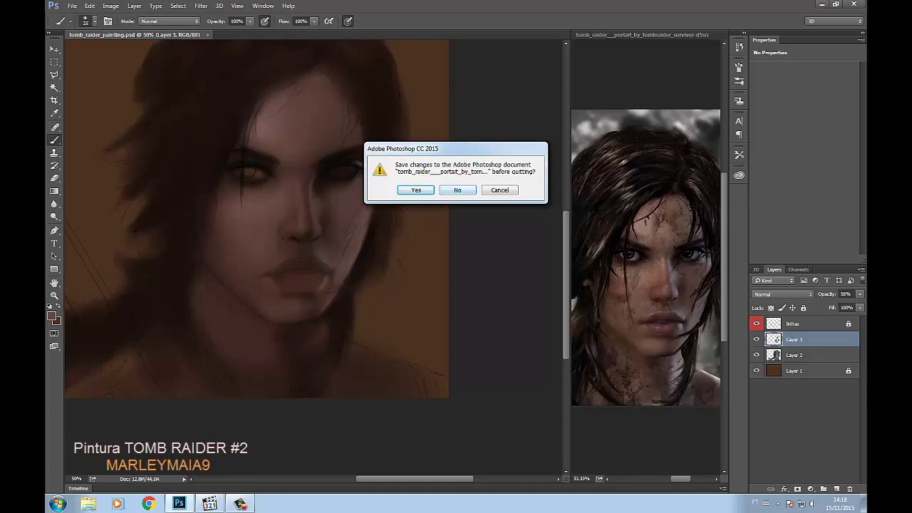
left_click(457, 189)
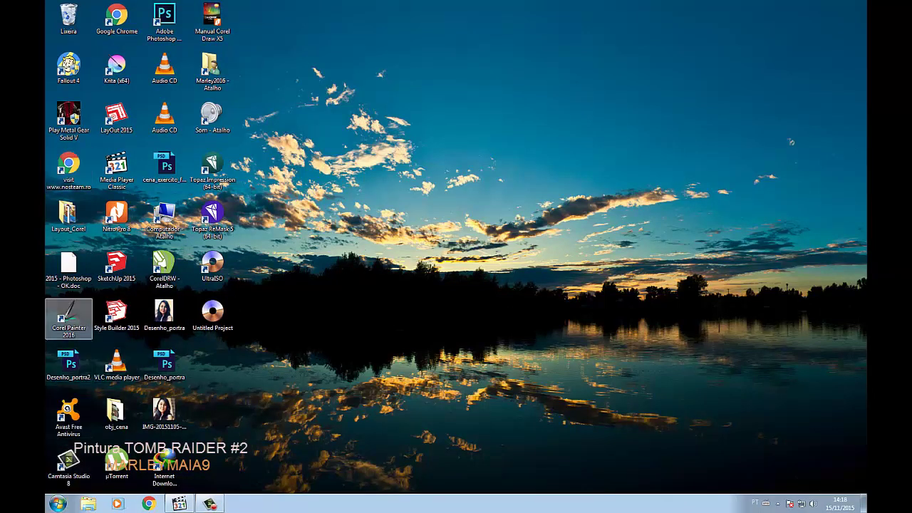
left_click(164, 22)
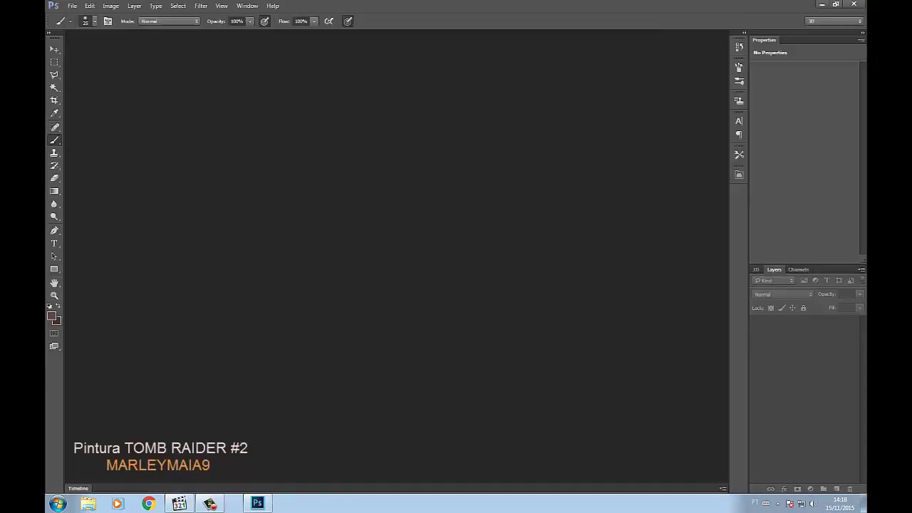
left_click(72, 5)
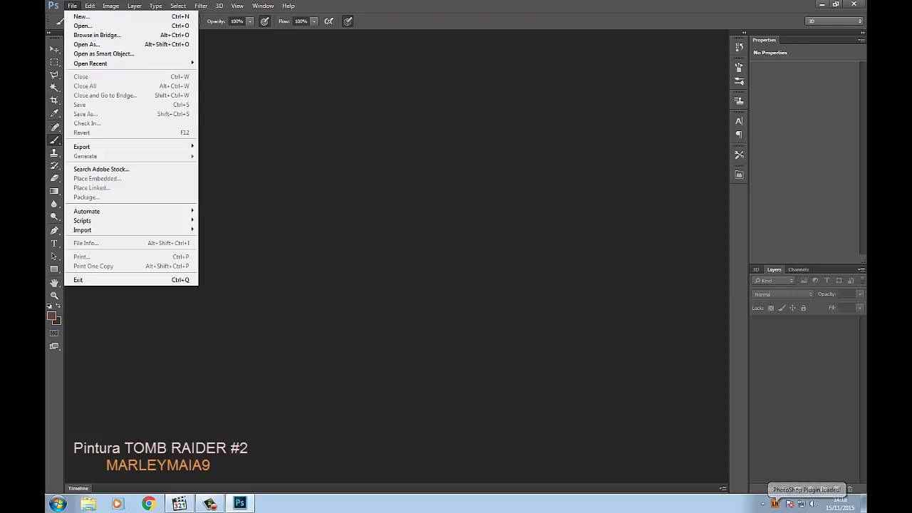
Step: Reopen tomb_raider_painting.psd and the reference portrait from Open Recent
key("Escape")
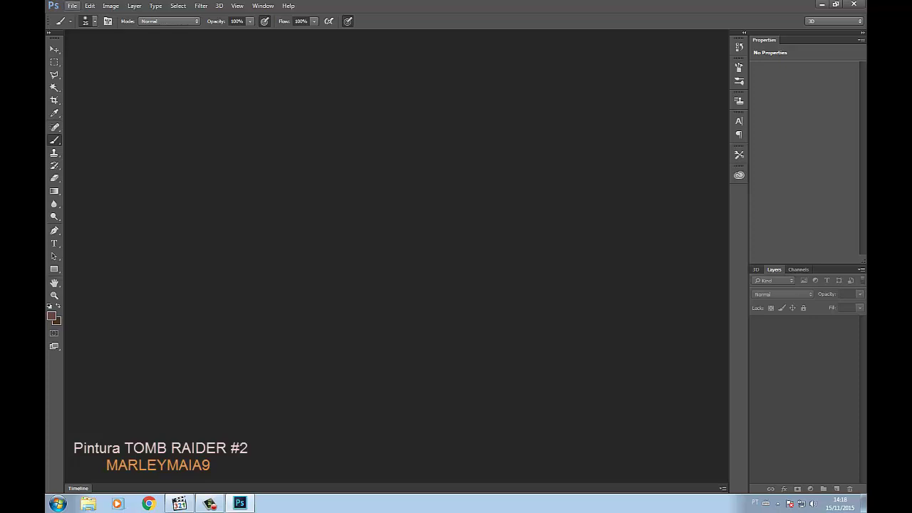
left_click(72, 5)
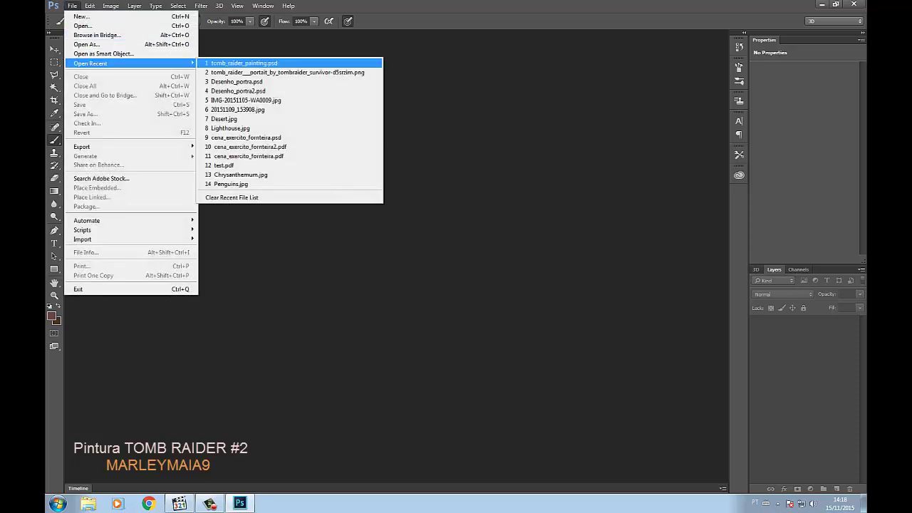
left_click(242, 63)
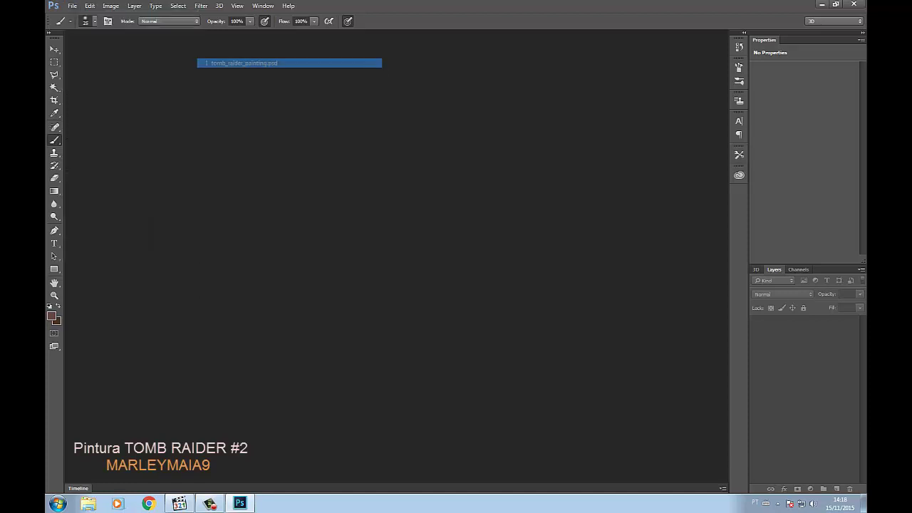
left_click(72, 6)
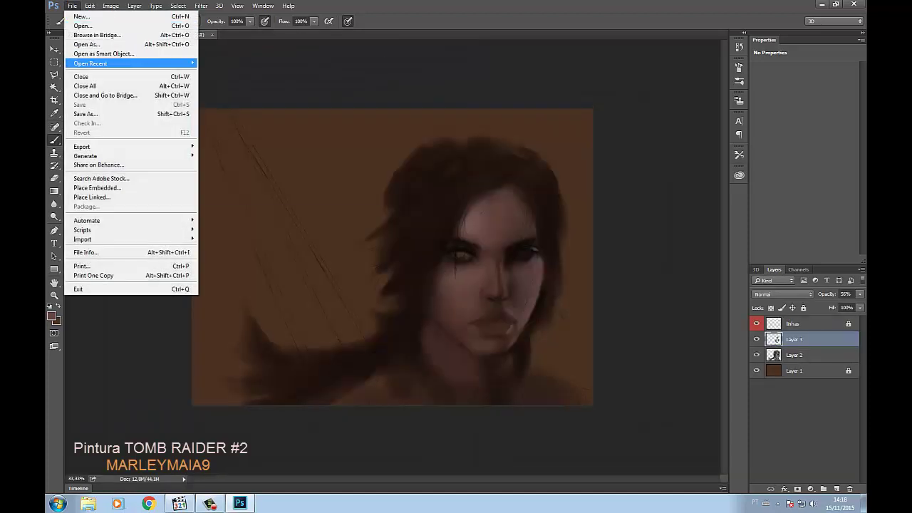
left_click(242, 72)
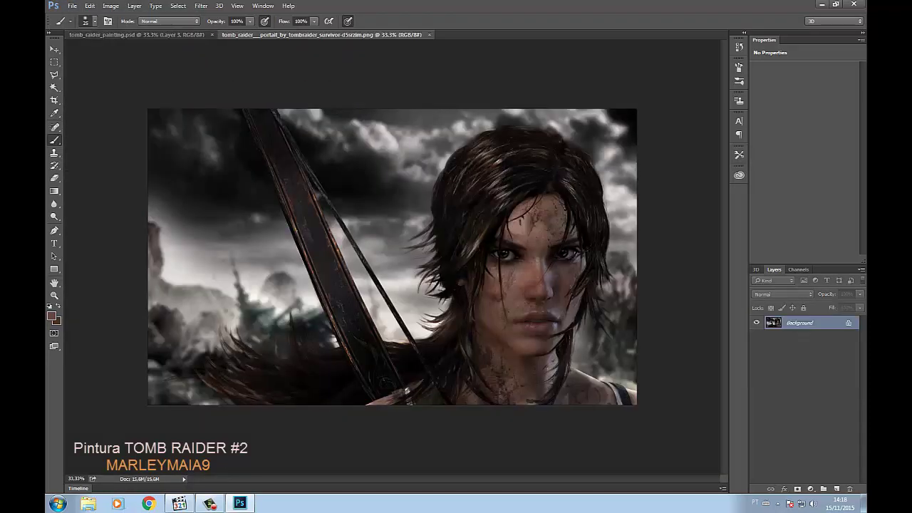
Step: Tile both documents 2-up Vertical, frame the reference on her face, and set brush size 35
left_click(135, 34)
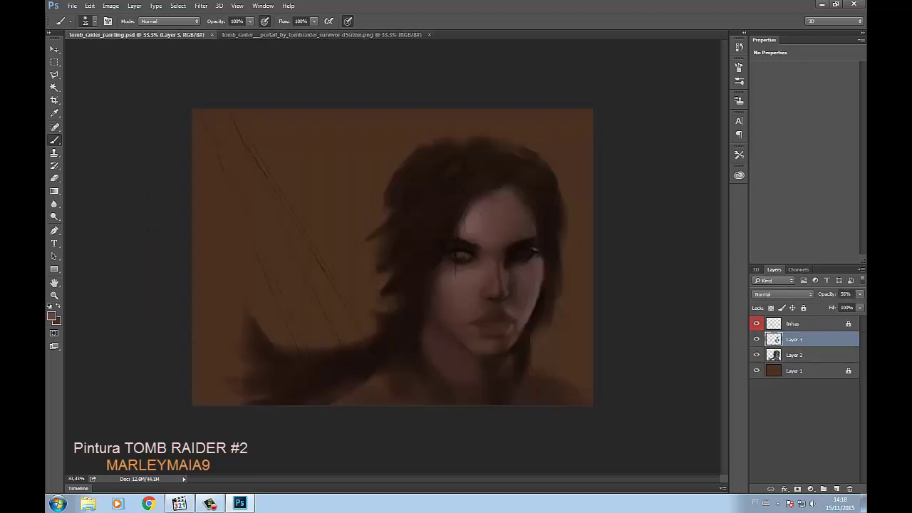
left_click(263, 6)
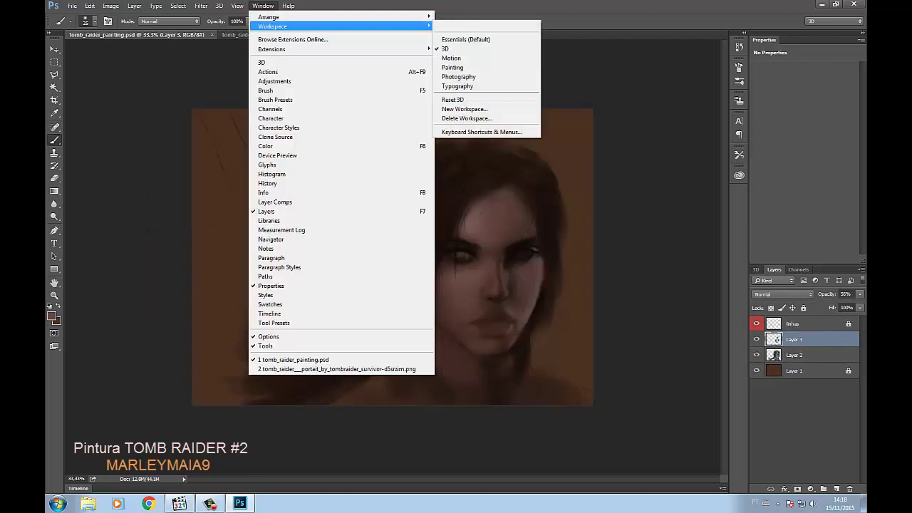
left_click(470, 44)
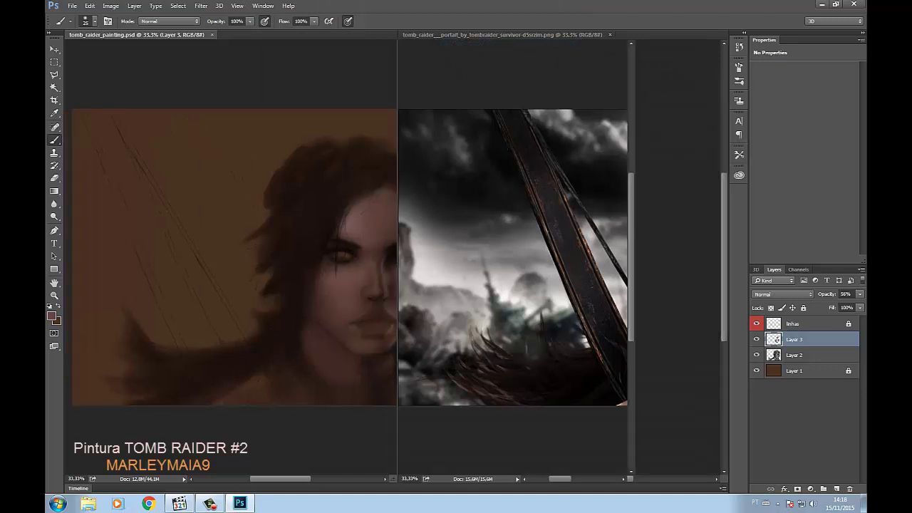
left_click_drag(393, 257, 570, 257)
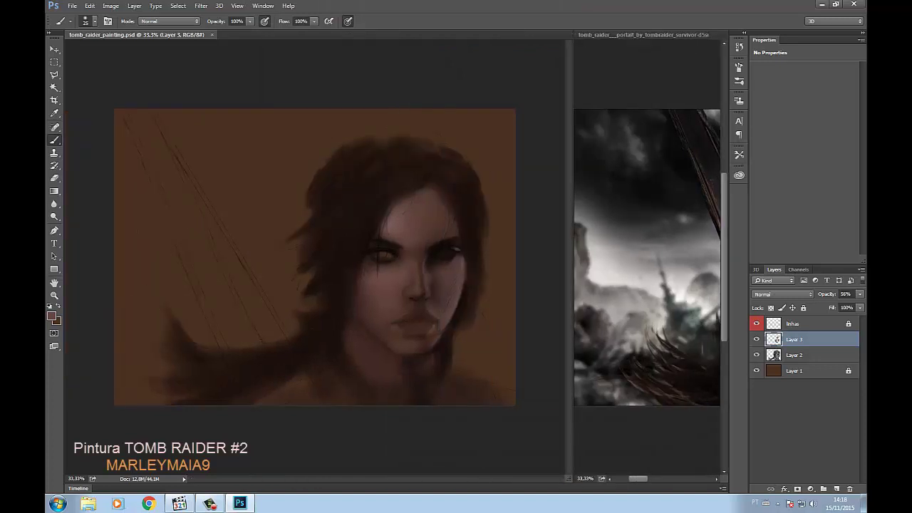
left_click_drag(684, 256, 612, 257)
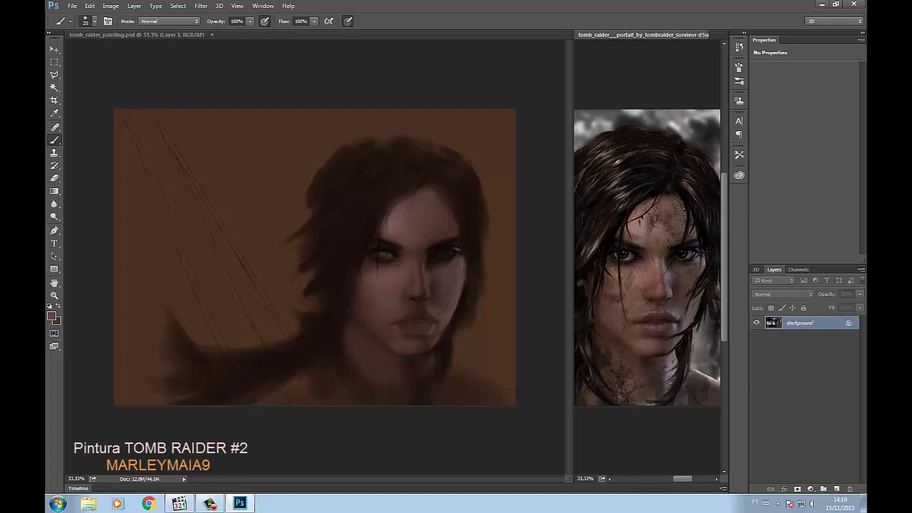
scroll(647, 257, "down", 3)
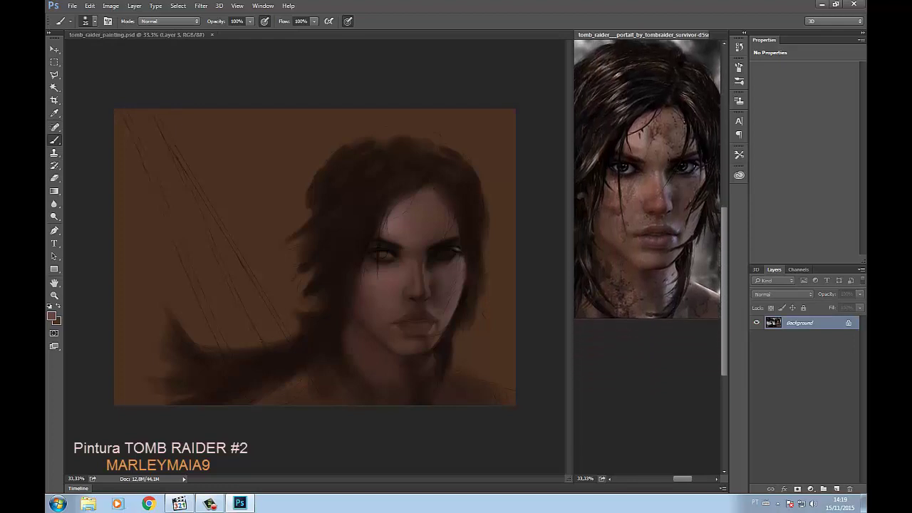
key("ctrl+Tab")
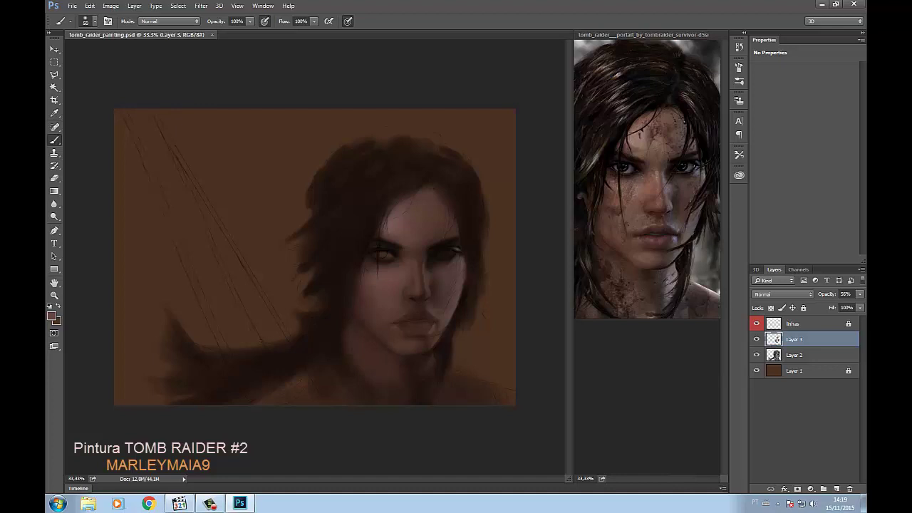
key("bracketleft")
key("bracketleft")
key("bracketleft")
Step: Dab light on the forehead and try painting cursor options in Cursors preferences
left_click(256, 161)
left_click(89, 5)
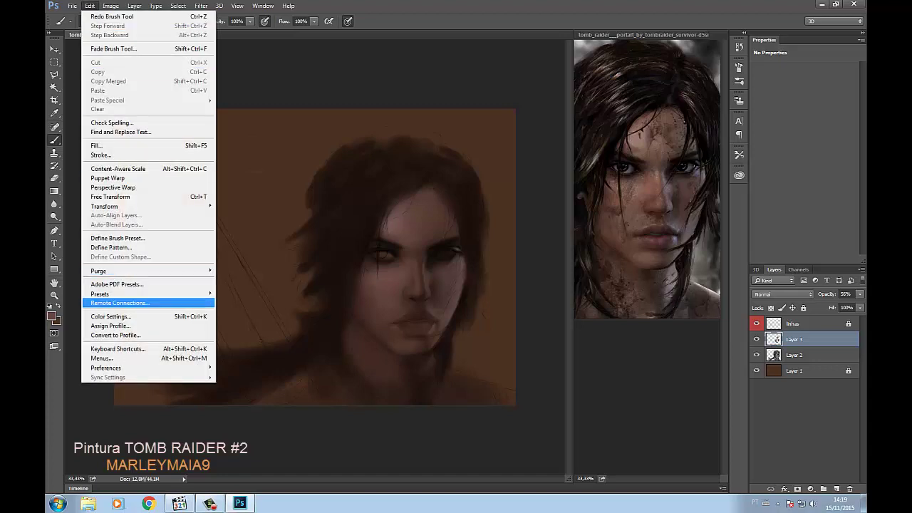
mouse_move(106, 367)
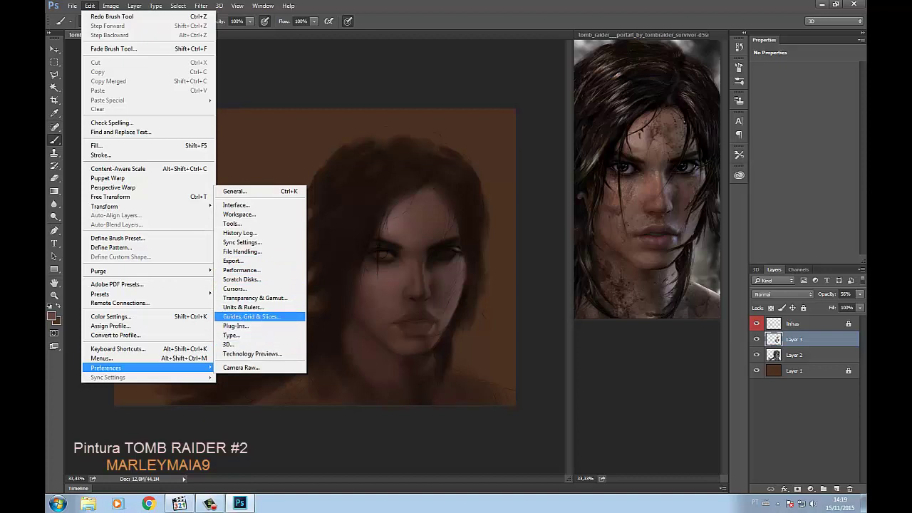
left_click(235, 288)
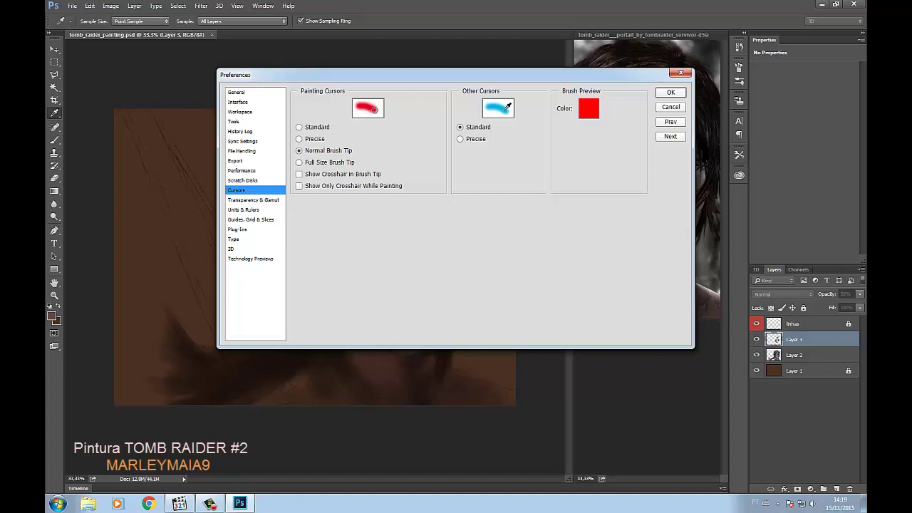
left_click(299, 138)
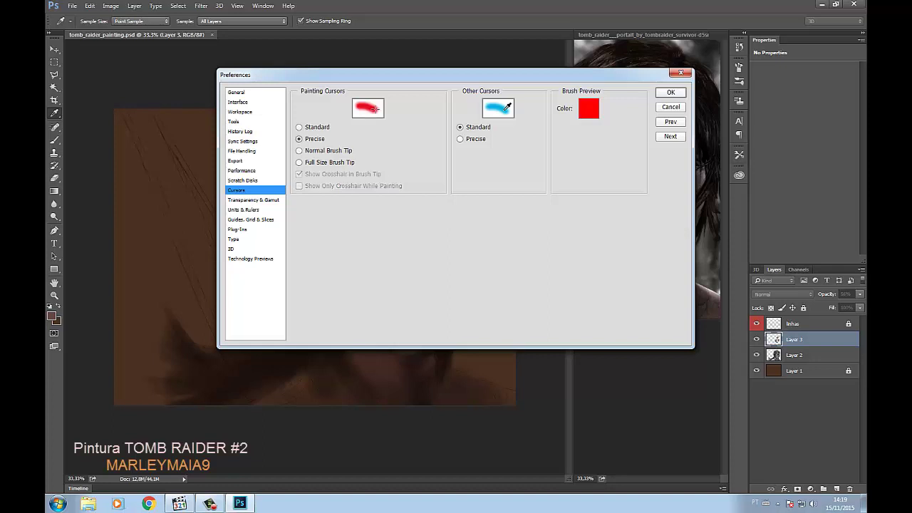
key("Up")
key("Down")
key("Down")
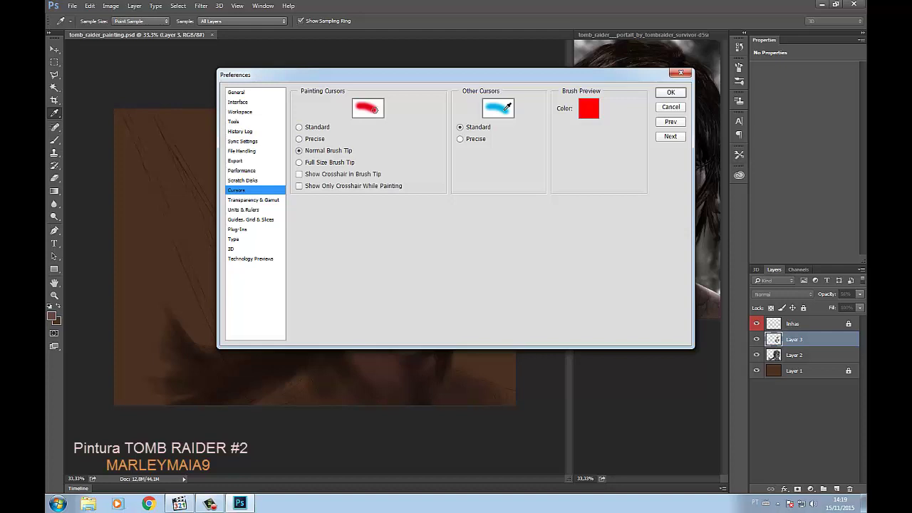
key("Down")
key("Up")
key("Down")
key("Return")
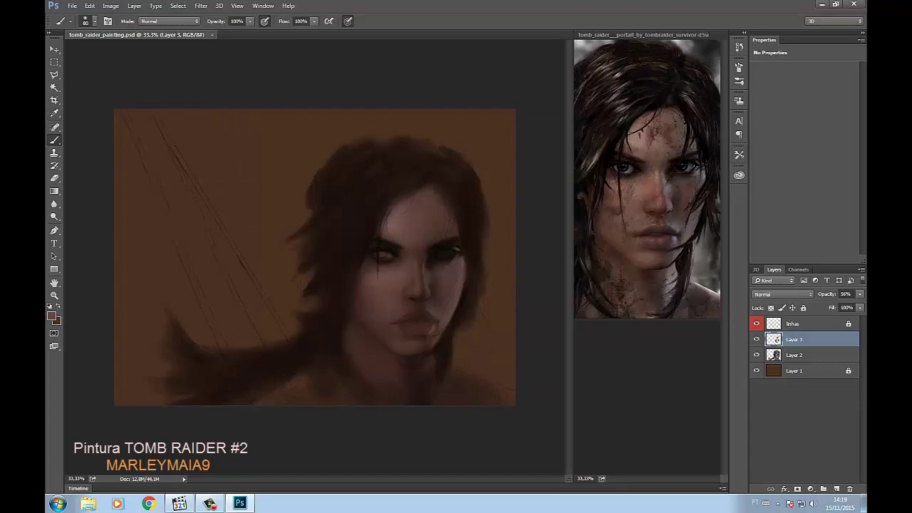
Step: Set the Normal Brush Tip cursor and darkest Color Theme, then return to the Brush tool
left_click(90, 6)
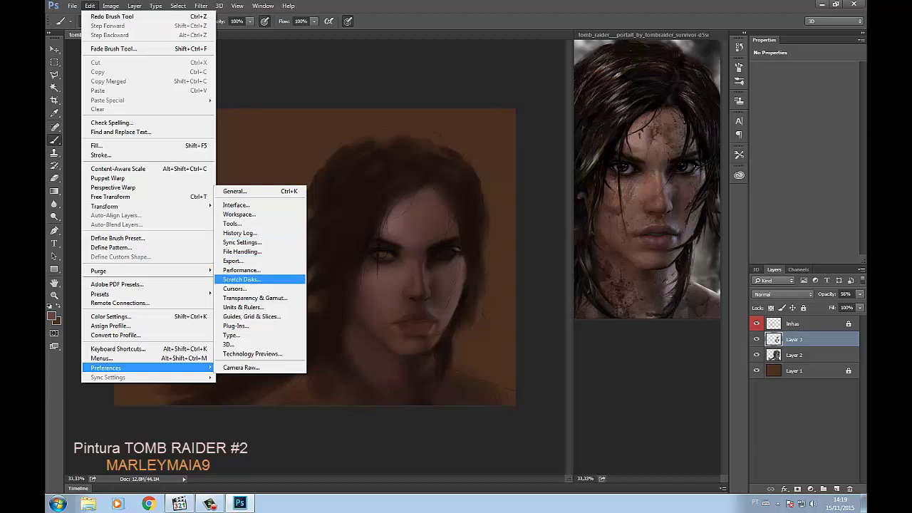
left_click(235, 289)
left_click(300, 150)
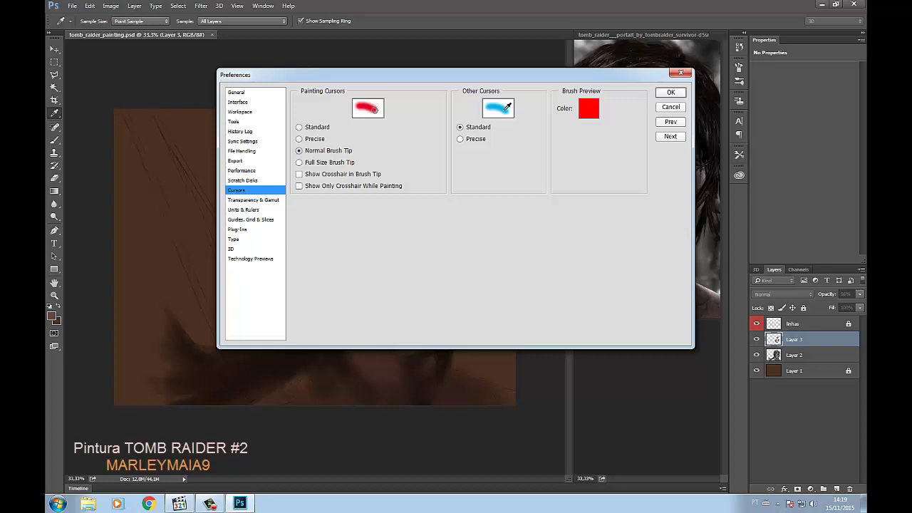
key("ctrl+2")
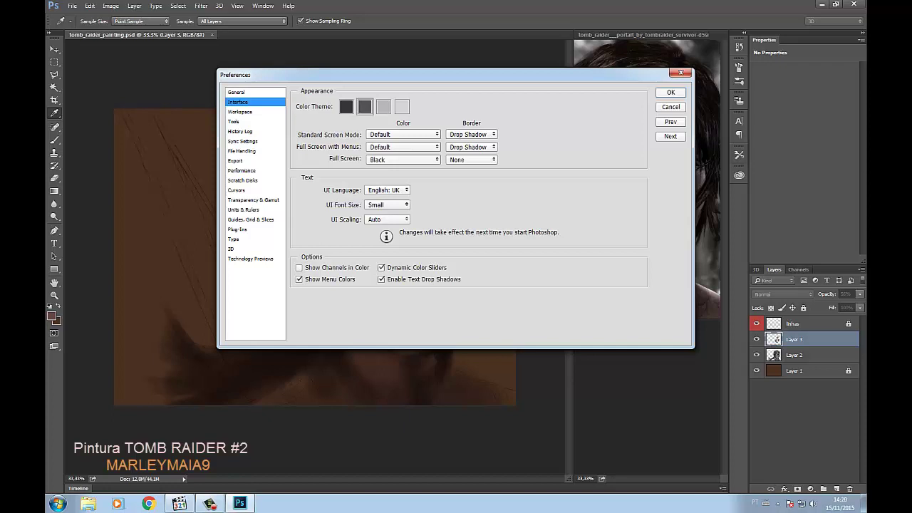
key("shift+F1")
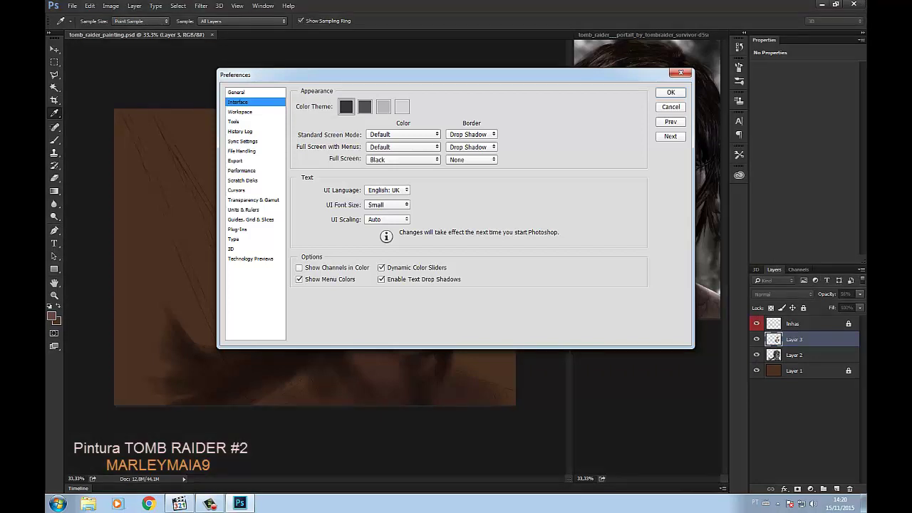
key("Return")
key("b")
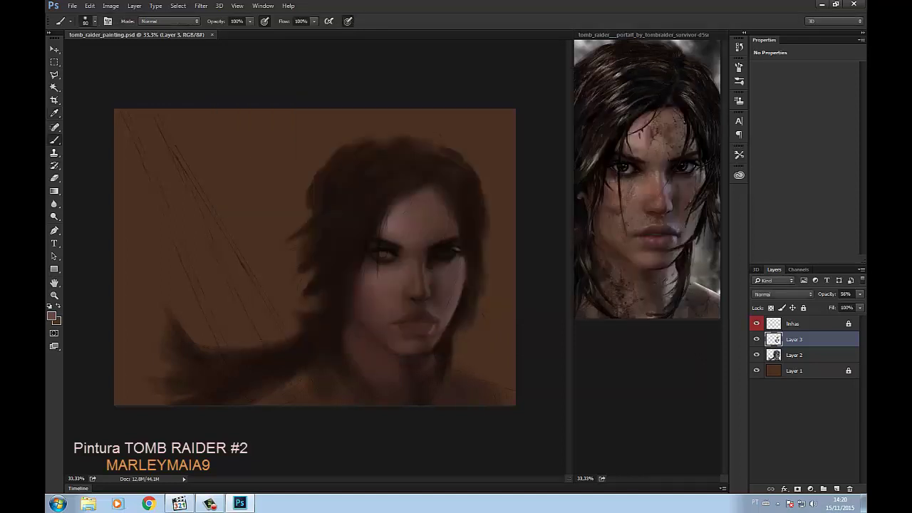
Step: Brighten the neck at brush size 125, then sample face skin tones at size 250
left_click_drag(474, 299, 484, 321)
key("bracketright")
key("bracketright")
key("bracketright")
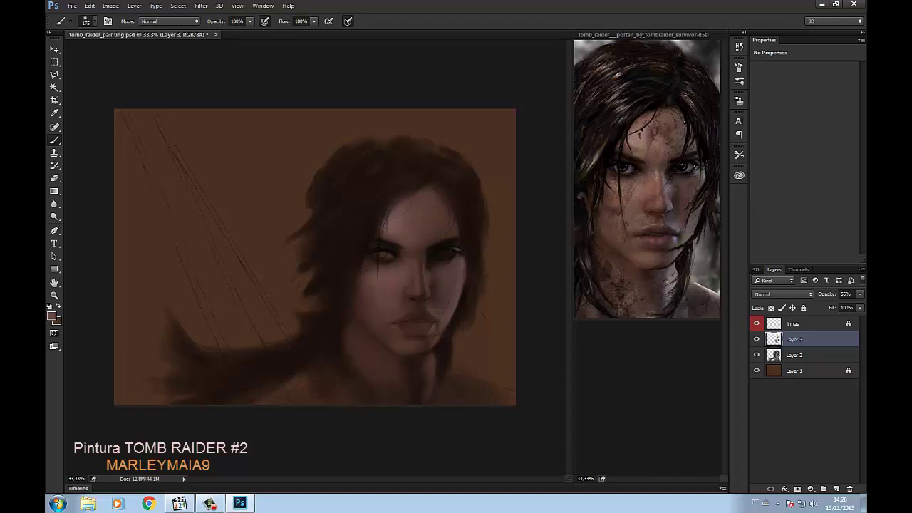
left_click_drag(419, 390, 418, 404)
left_click(392, 360, "alt")
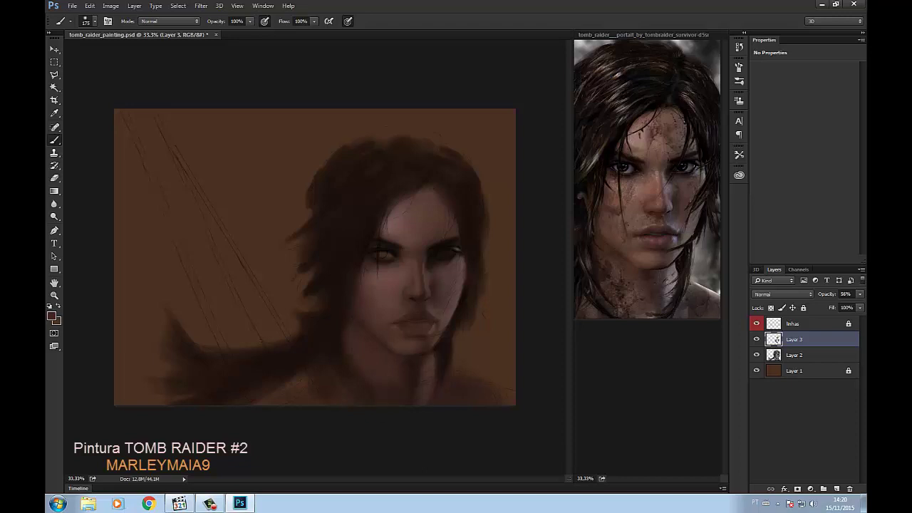
key("bracketright")
key("bracketright")
left_click(377, 307, "alt")
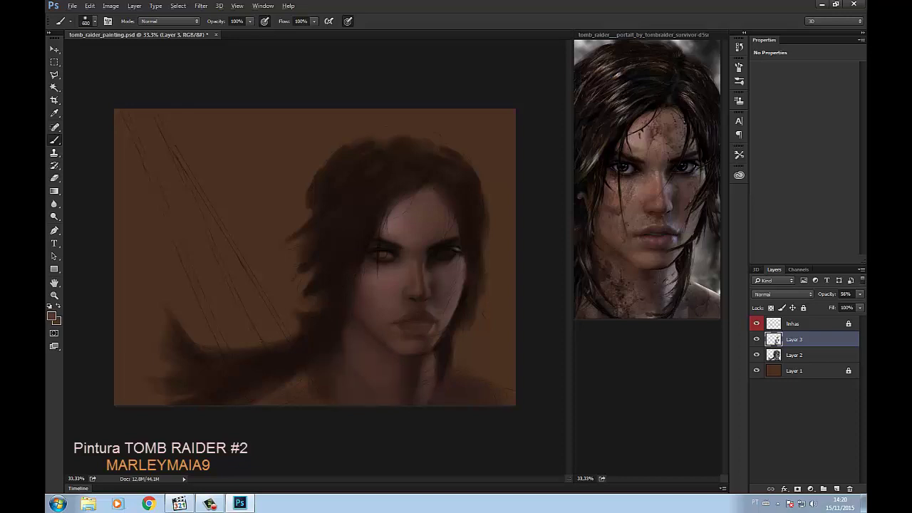
left_click(382, 277, "alt")
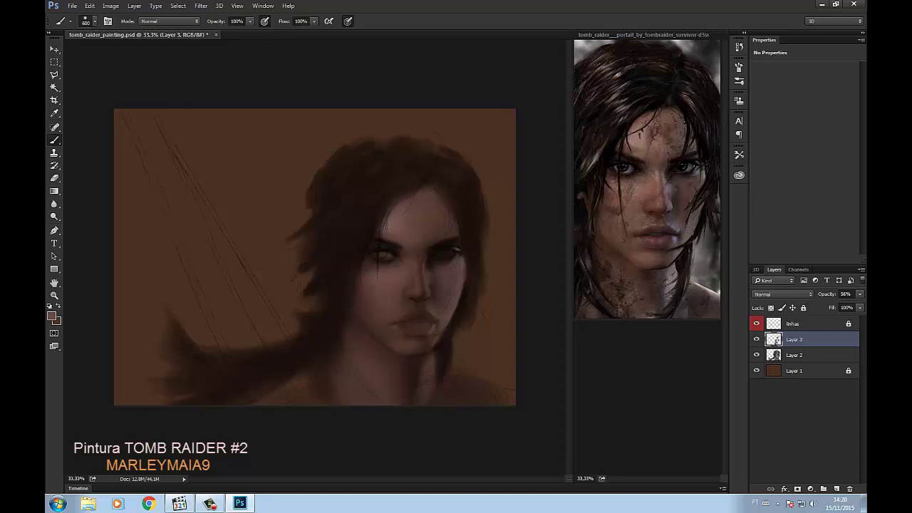
left_click(179, 504)
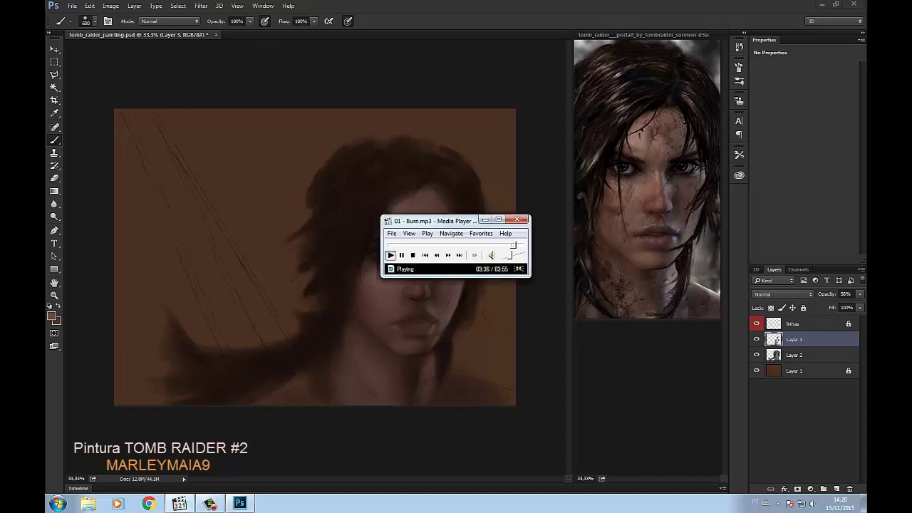
Step: Hide the music player and paint light skin over the lower-right shoulder
left_click(179, 504)
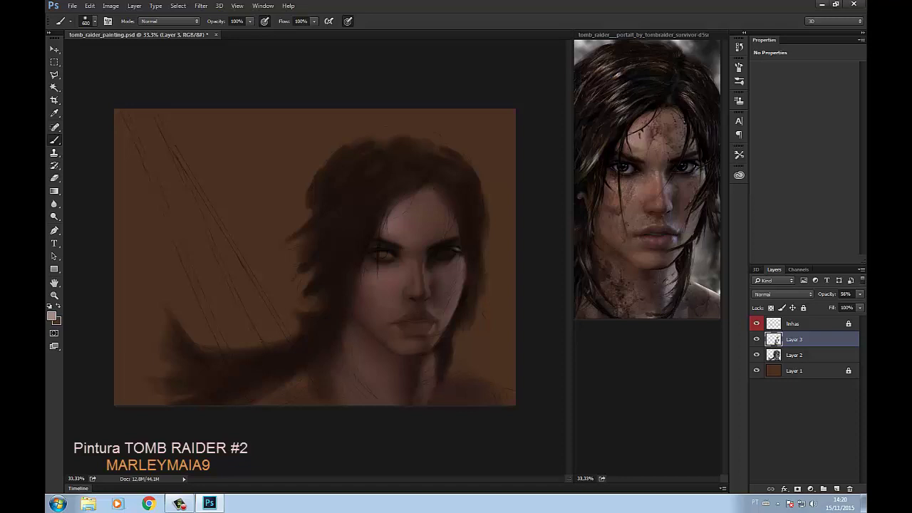
left_click_drag(458, 374, 509, 404)
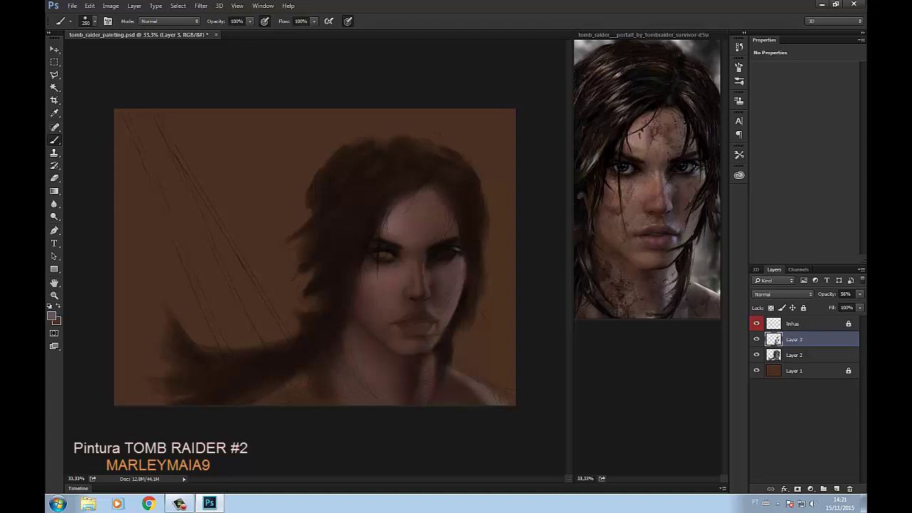
Step: Zoom in on the face, reset default black and white colours, and shrink the brush to 50
key("ctrl+plus")
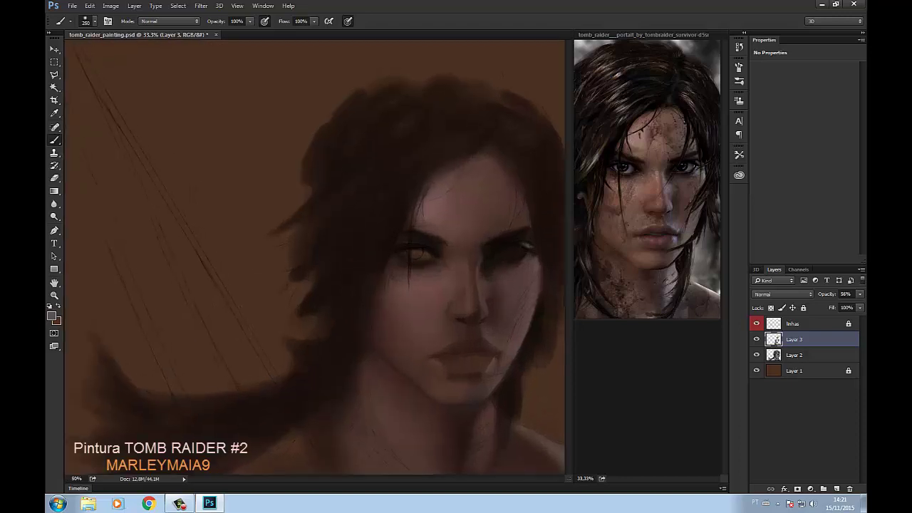
key("ctrl+plus")
left_click_drag(356, 285, 288, 274)
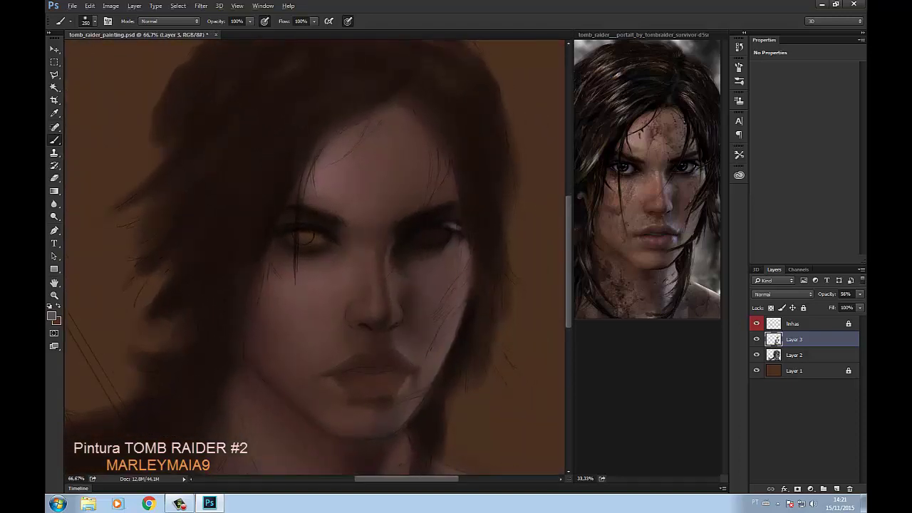
key("d")
key("bracketleft")
key("bracketleft")
key("bracketleft")
Step: Load the Marley workspace, close the Character panel, and set the foreground colour to black
left_click(834, 21)
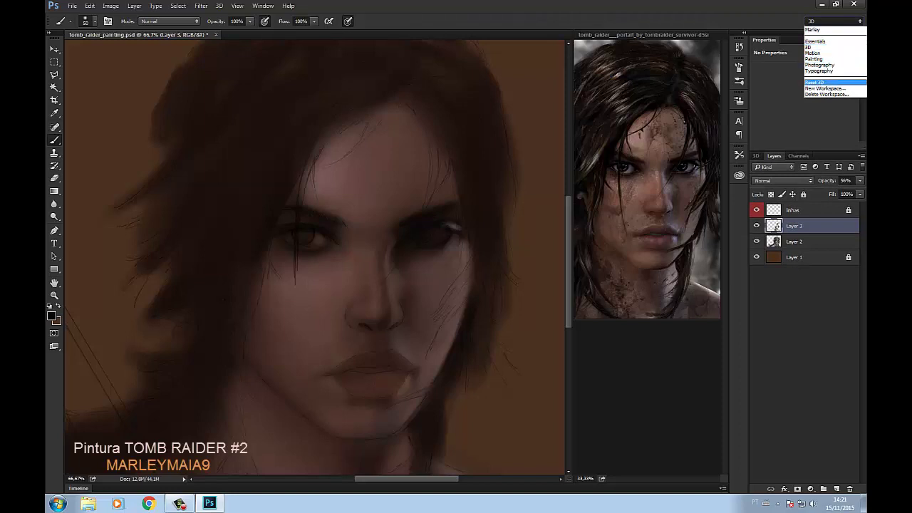
left_click(819, 30)
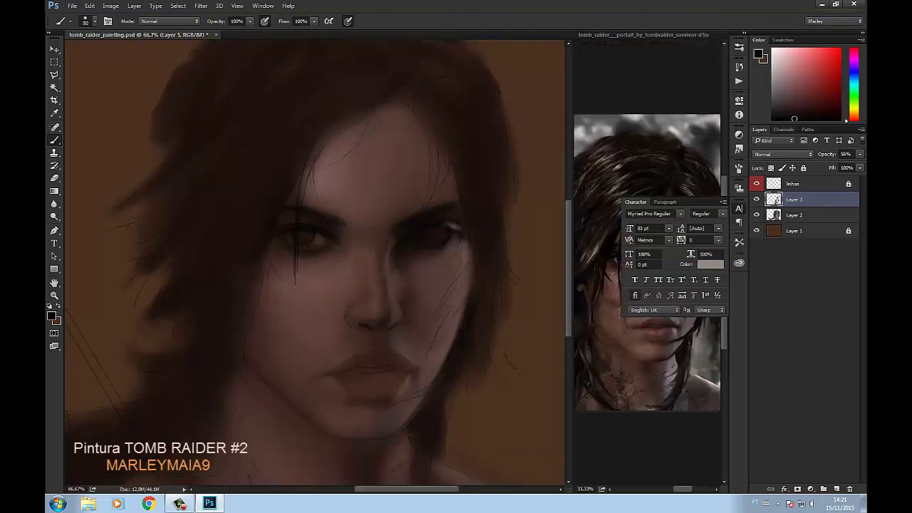
left_click(788, 112)
left_click(739, 208)
left_click(783, 111)
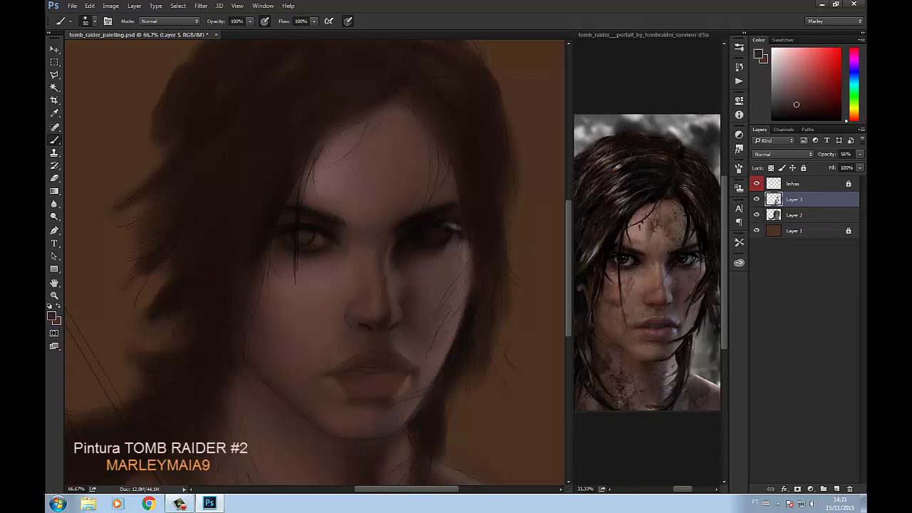
key("d")
Step: Undo a stray stroke, add Layer 4, and dab the left pupil with a hard round brush
left_click_drag(396, 245, 233, 388)
key("ctrl+z")
left_click(837, 490)
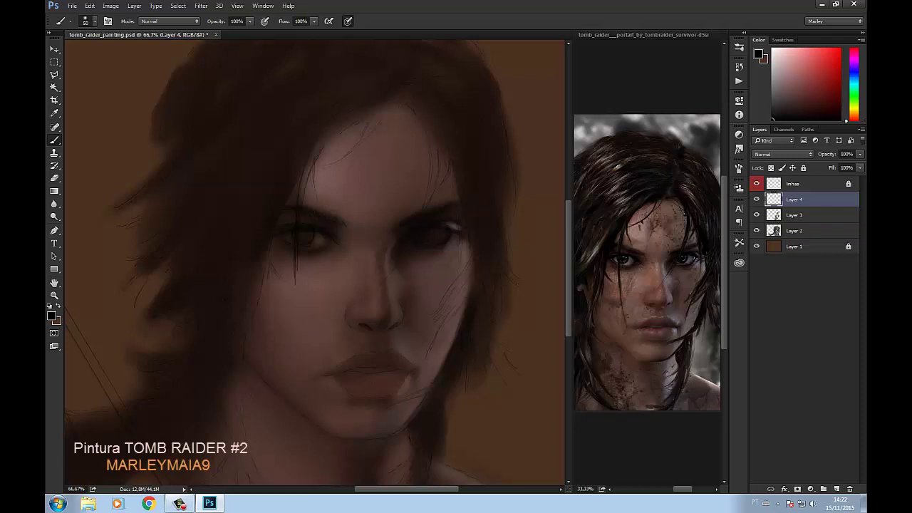
left_click(739, 47)
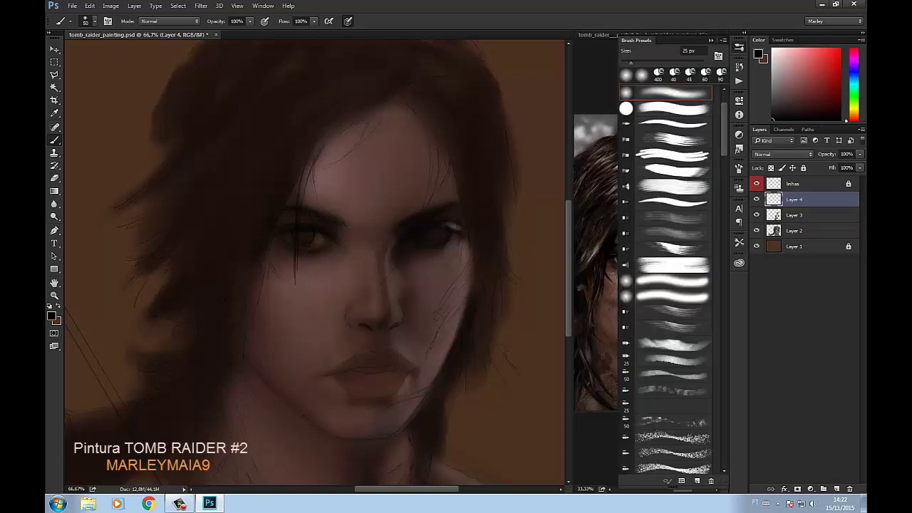
left_click(670, 113)
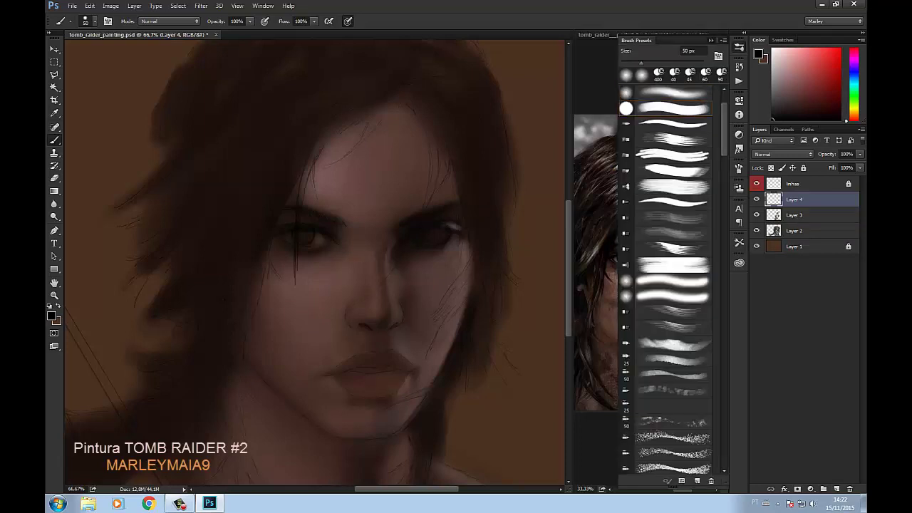
left_click(739, 48)
left_click(306, 237)
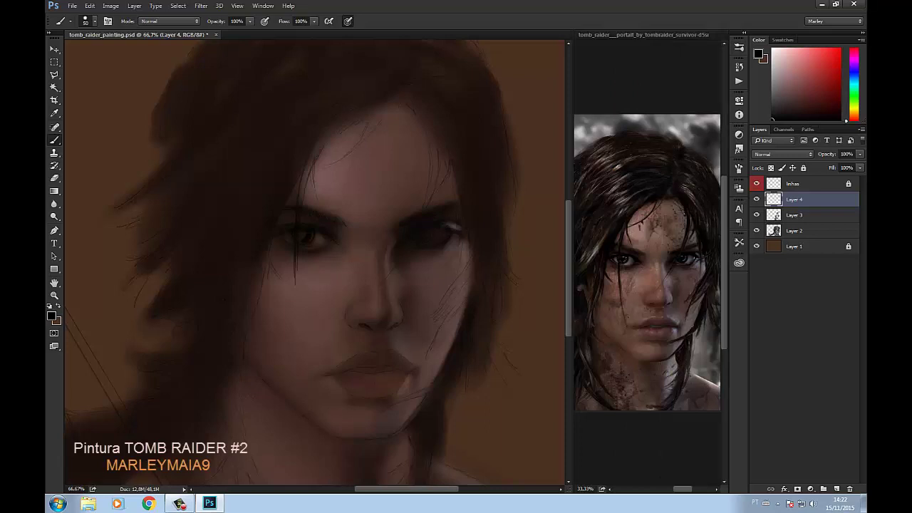
left_click(307, 238)
Step: Pick a different brush preset and close the Brush Presets panel
left_click(739, 46)
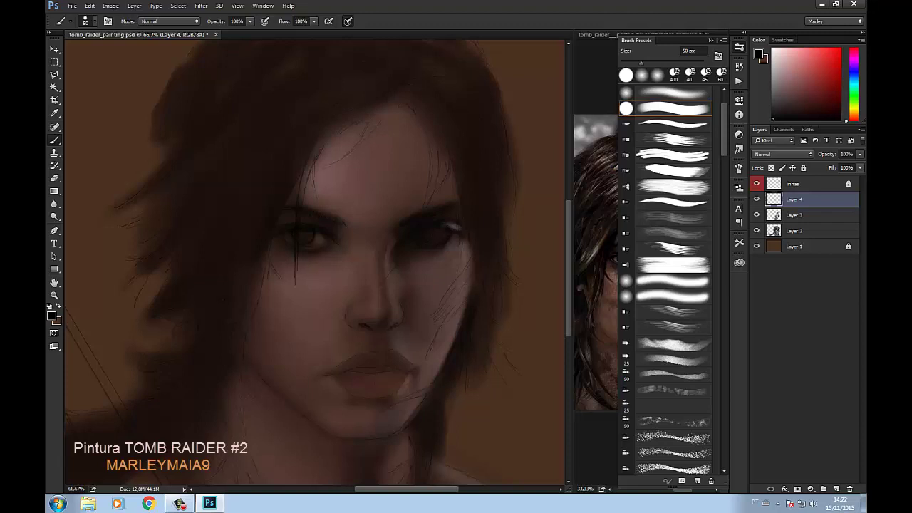
left_click(672, 74)
left_click(739, 46)
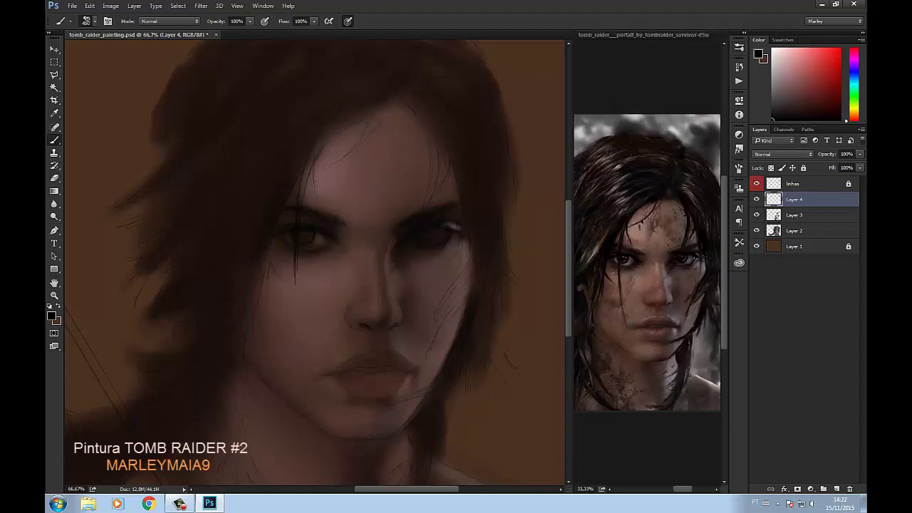
left_click(738, 46)
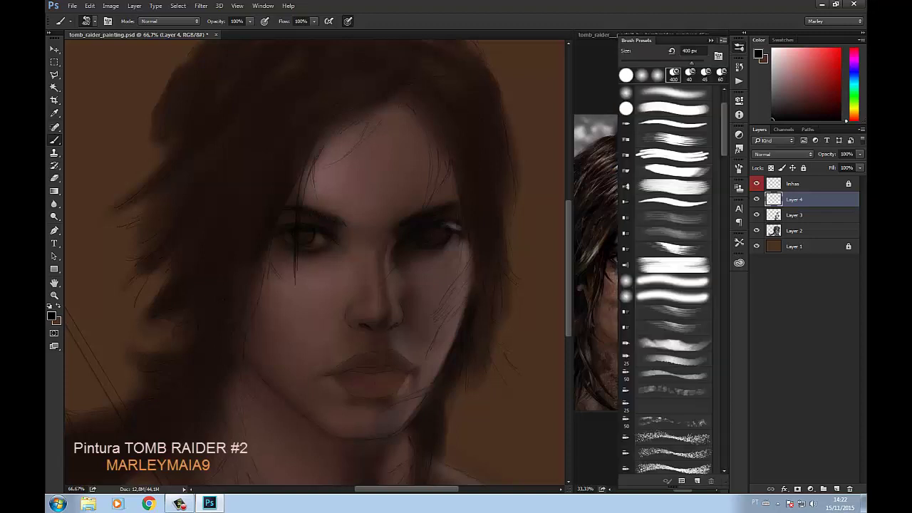
left_click(712, 40)
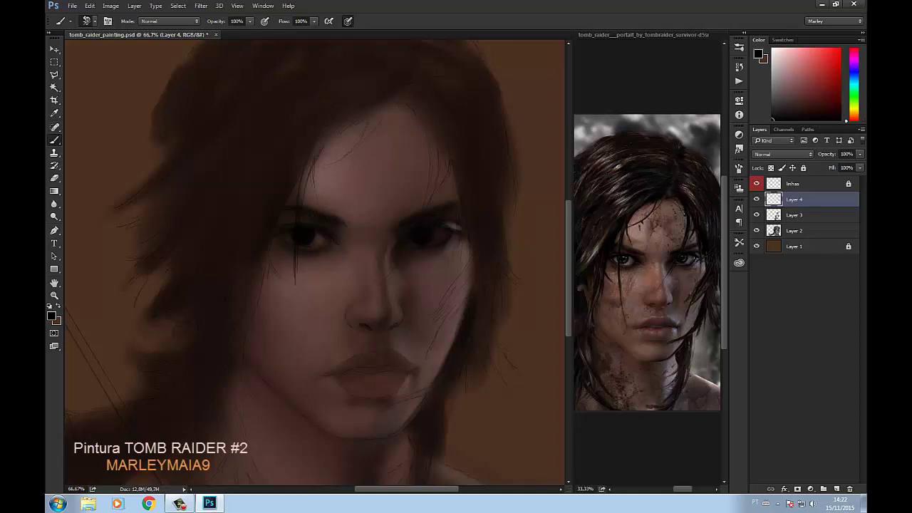
Step: Zoom the face to 100% and adjust the brush size for detail work
key("ctrl+plus")
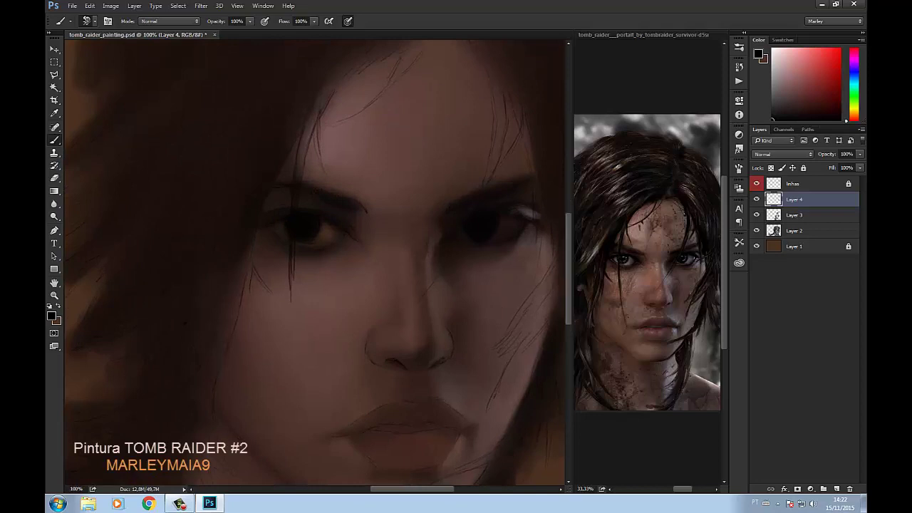
left_click_drag(314, 264, 296, 245)
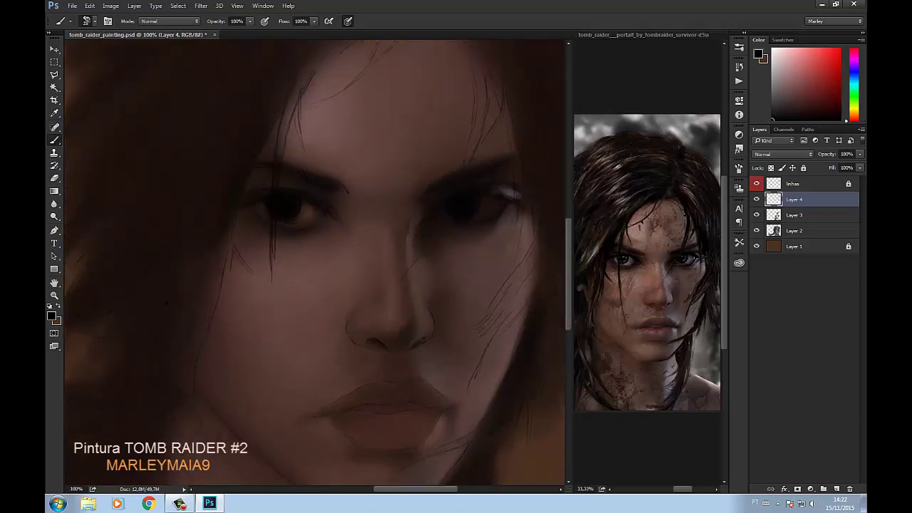
key("bracketright")
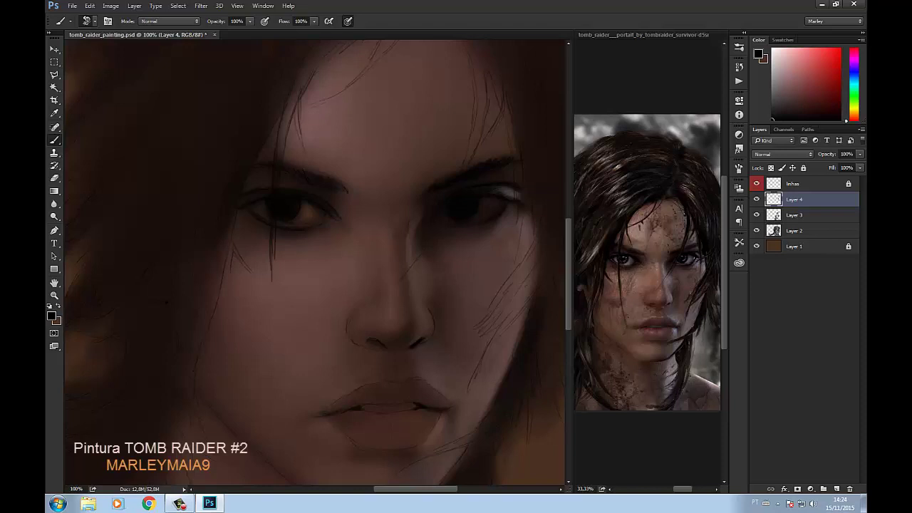
Step: Enlarge the brush and sample the nose's brown skin tone as the paint colour
key("bracketright")
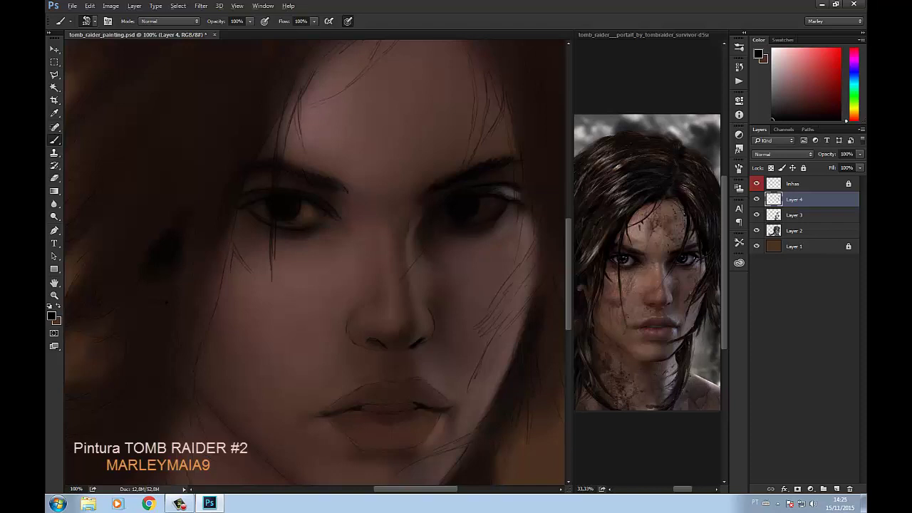
left_click(424, 240, "alt")
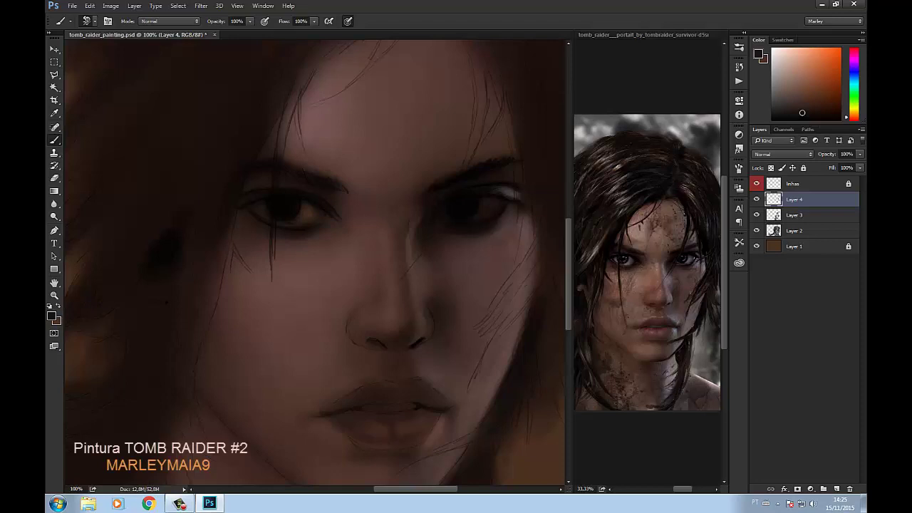
Step: Switch the brush blend mode from Normal to Soft Light
scroll(314, 264, "down", 3)
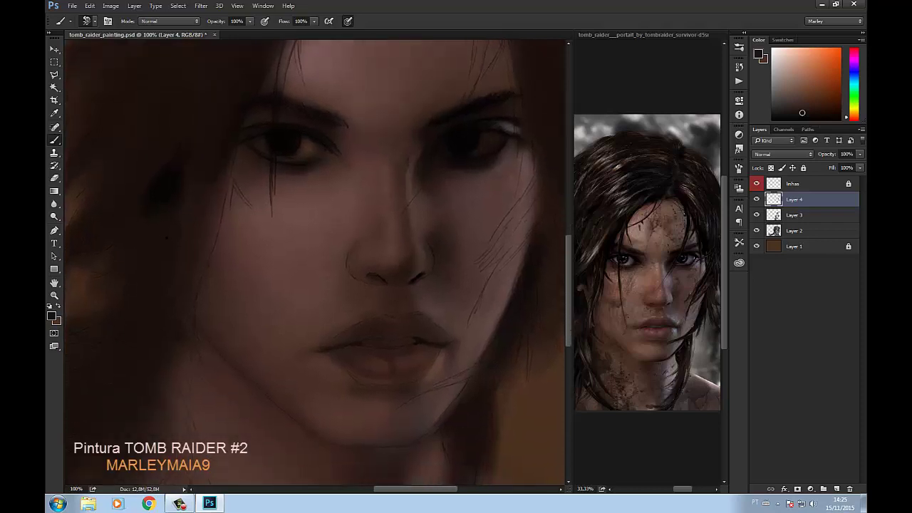
left_click(168, 20)
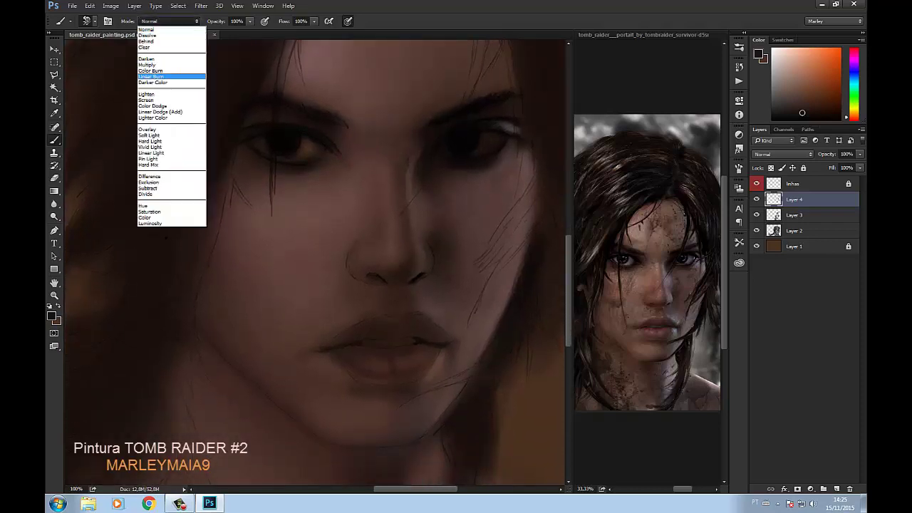
left_click(149, 134)
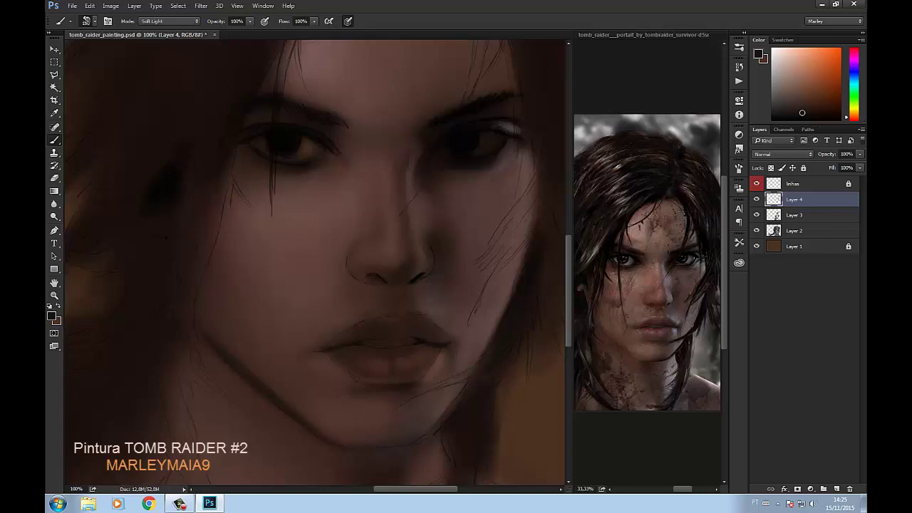
Step: Dab darker shading on the chin and mix a lighter pinkish-brown paint colour
left_click_drag(437, 356, 447, 356)
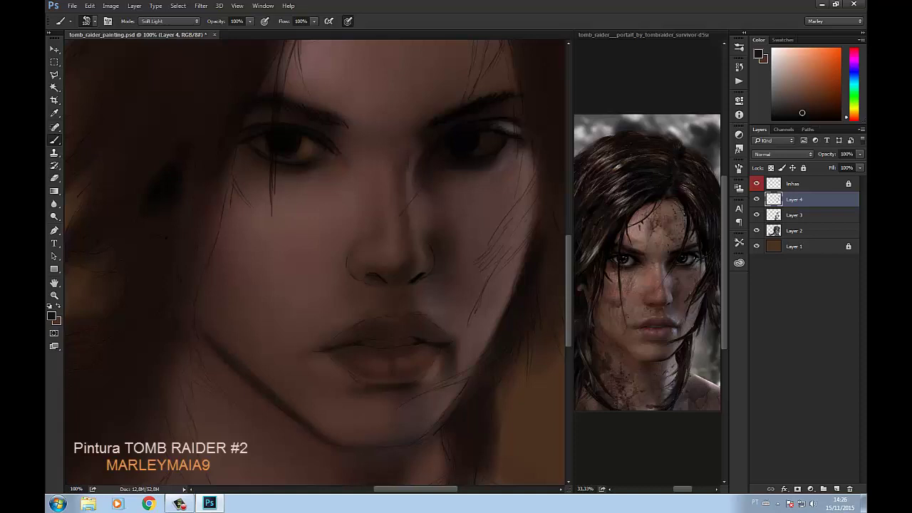
left_click(815, 104)
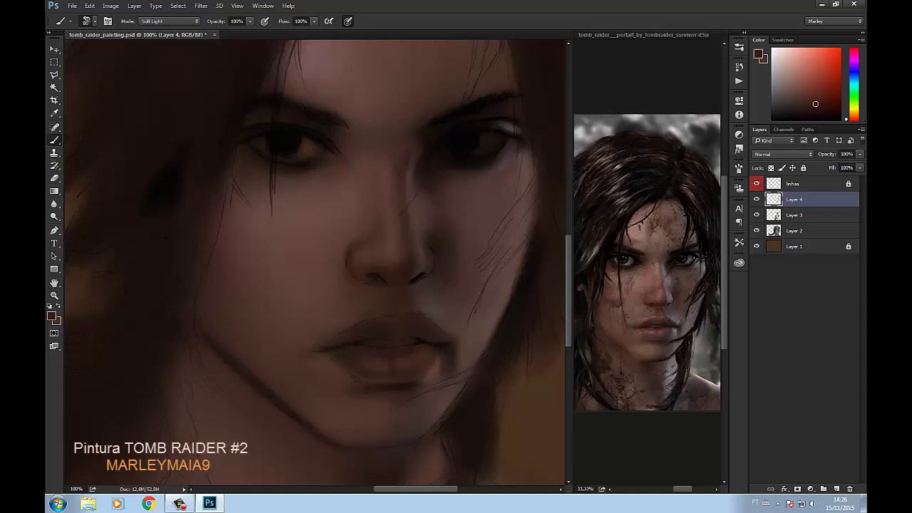
key("bracketright")
left_click_drag(815, 104, 793, 89)
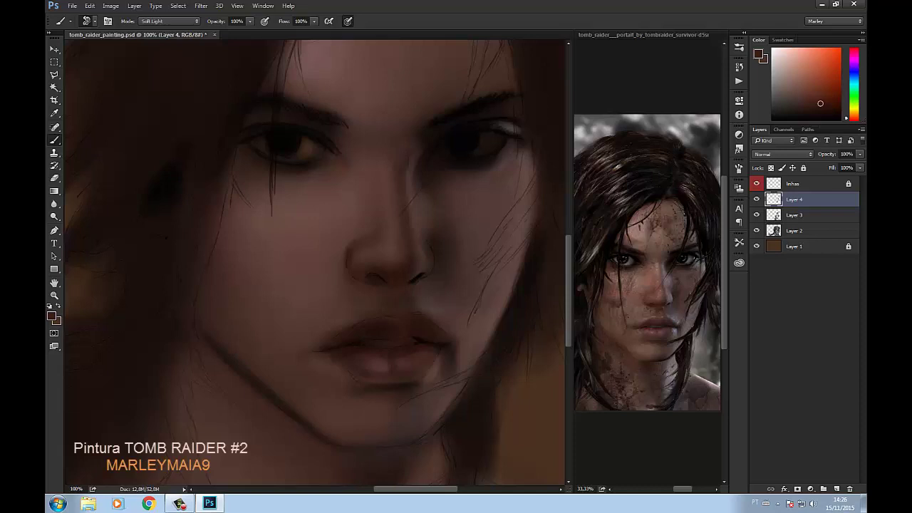
left_click_drag(820, 104, 798, 96)
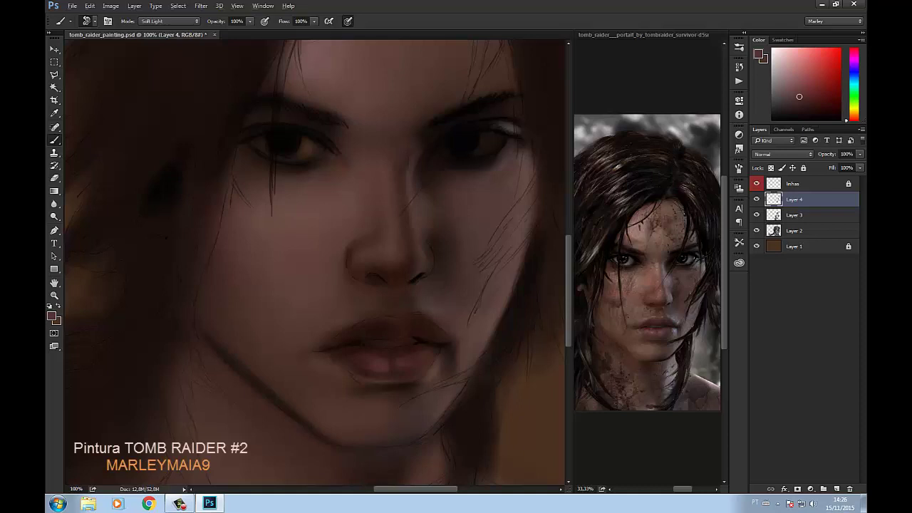
left_click_drag(798, 96, 809, 104)
Step: Shrink the brush from 400 to 300 and sample a slightly darker tone from the painting
key("bracketleft")
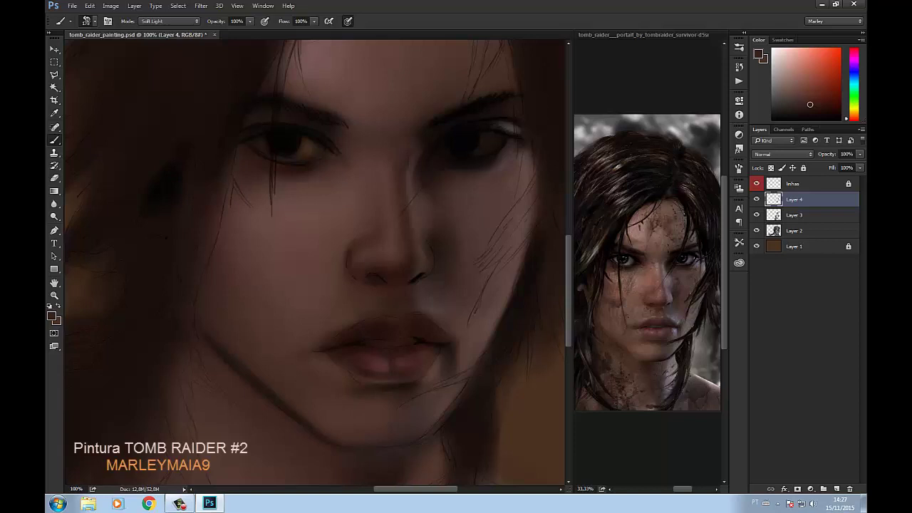
key("bracketleft")
key("bracketleft")
left_click(410, 265, "alt")
key("bracketleft")
key("bracketright")
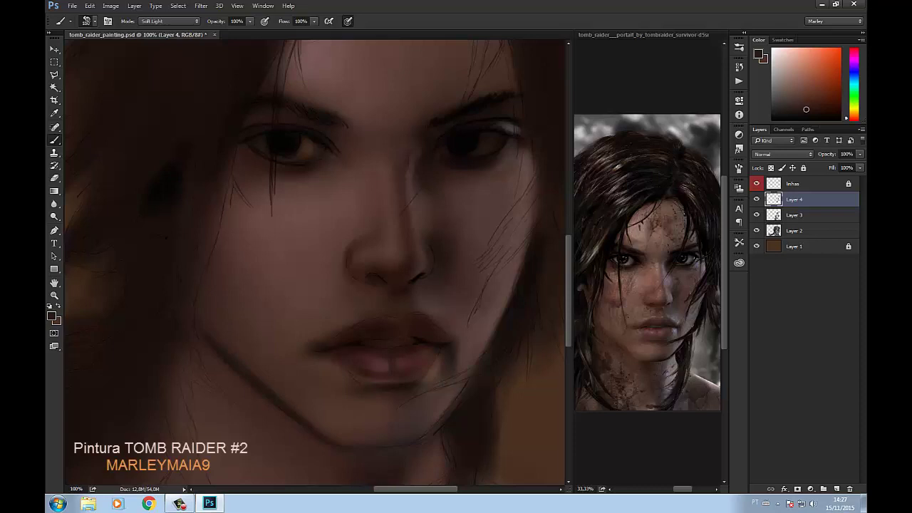
left_click(169, 21)
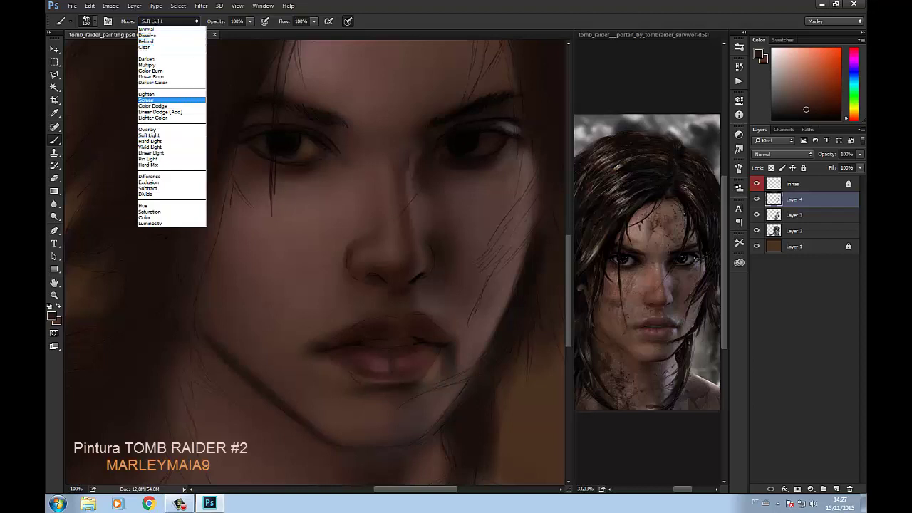
Step: In Screen mode with a lighter brown, paint faint light hair strands near the top of the head
left_click(153, 100)
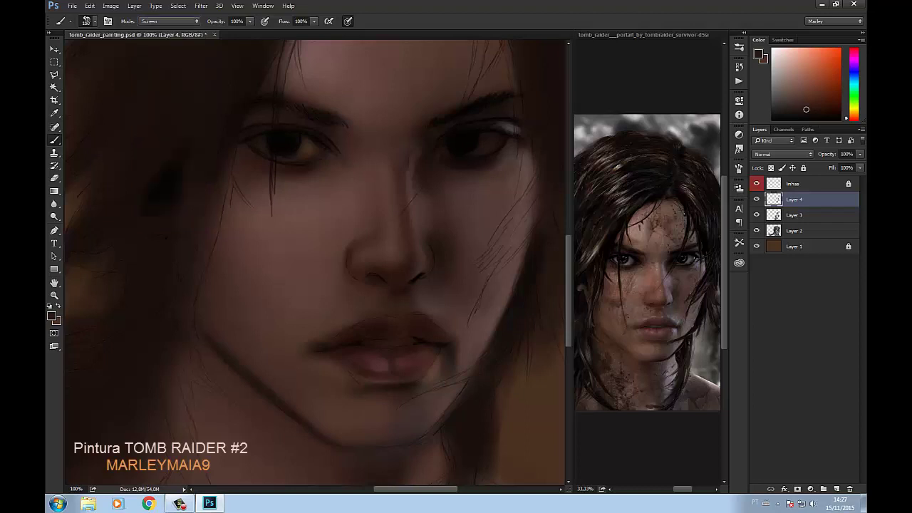
left_click(795, 90)
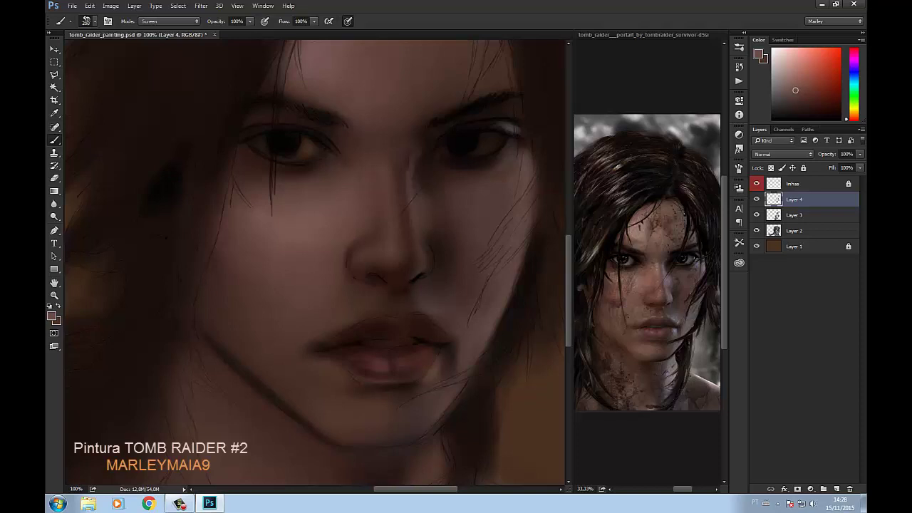
scroll(318, 263, "up", 2)
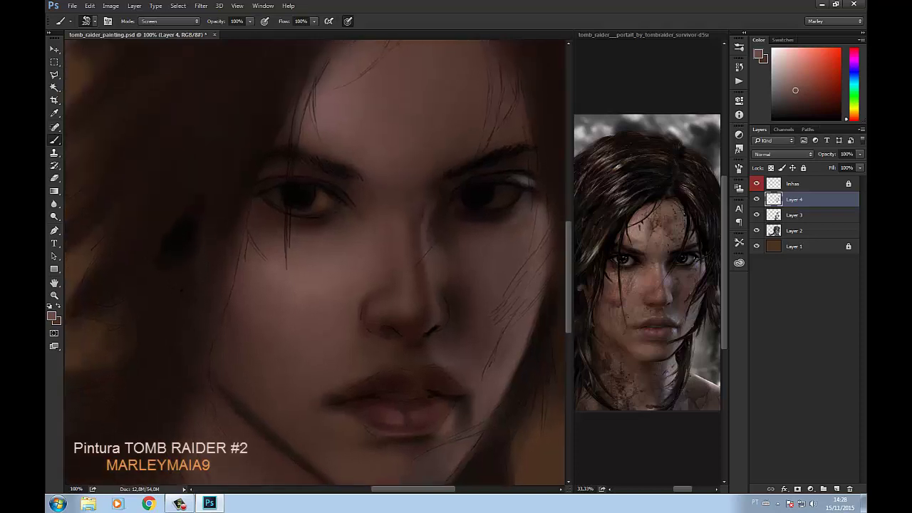
left_click_drag(294, 59, 283, 101)
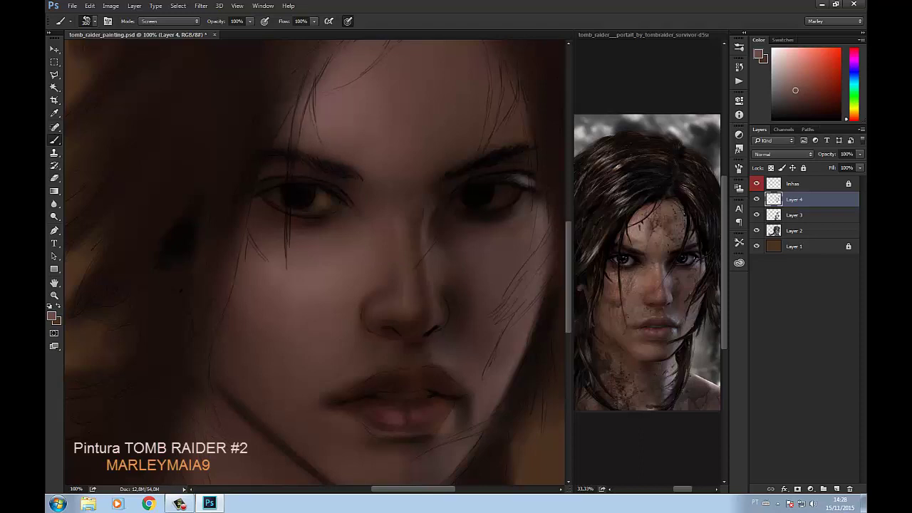
scroll(318, 263, "up", 2)
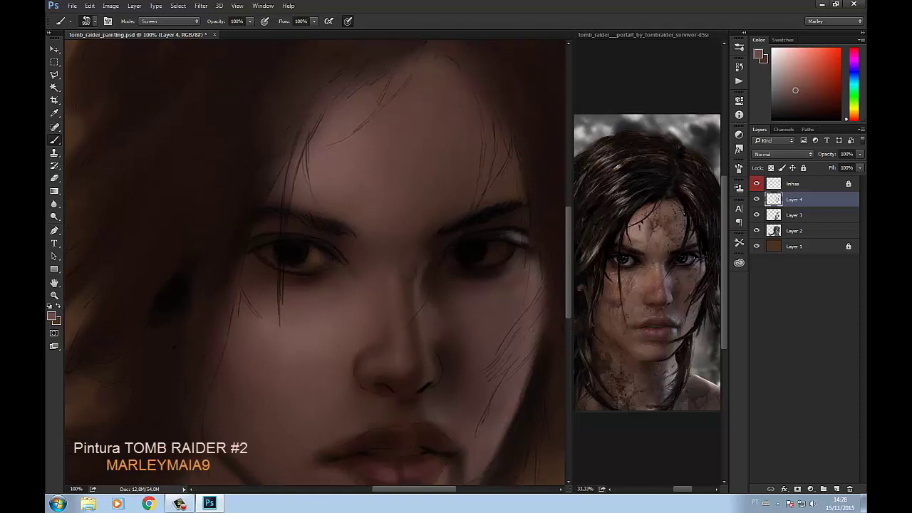
scroll(317, 263, "down", 1)
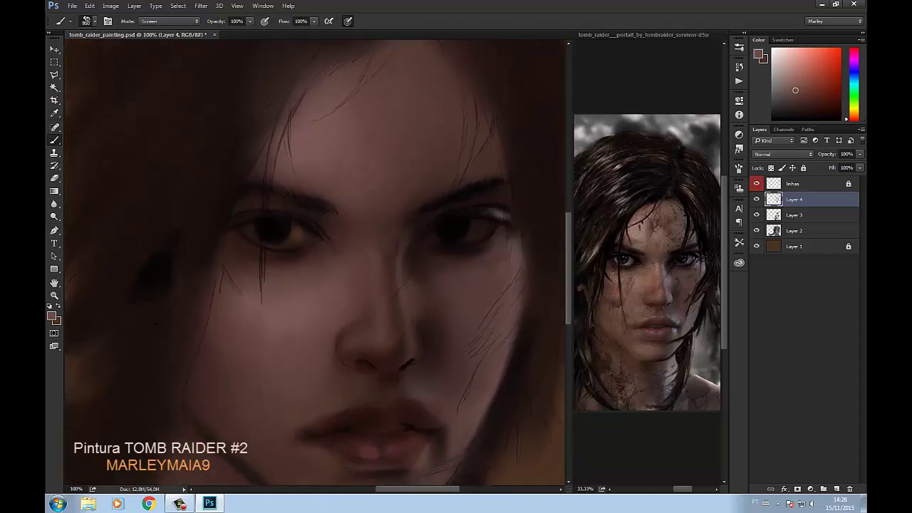
left_click_drag(500, 82, 489, 55)
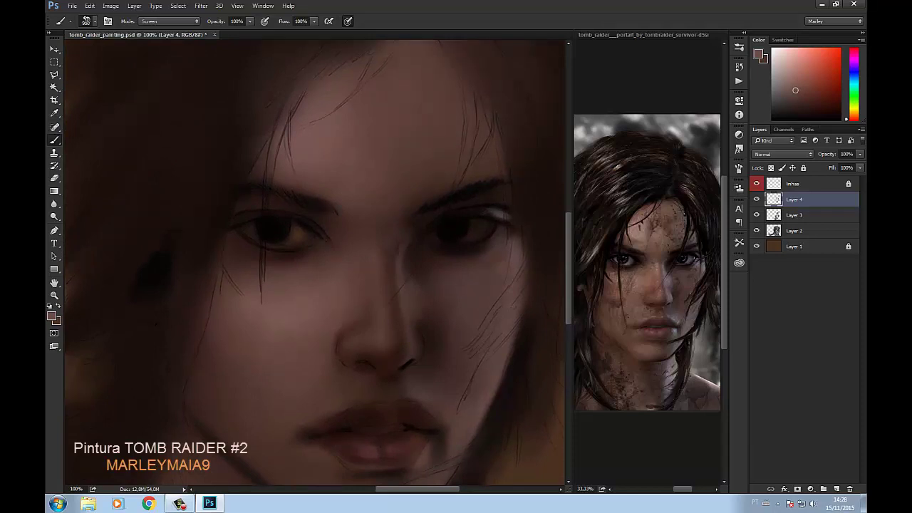
left_click_drag(318, 263, 345, 200)
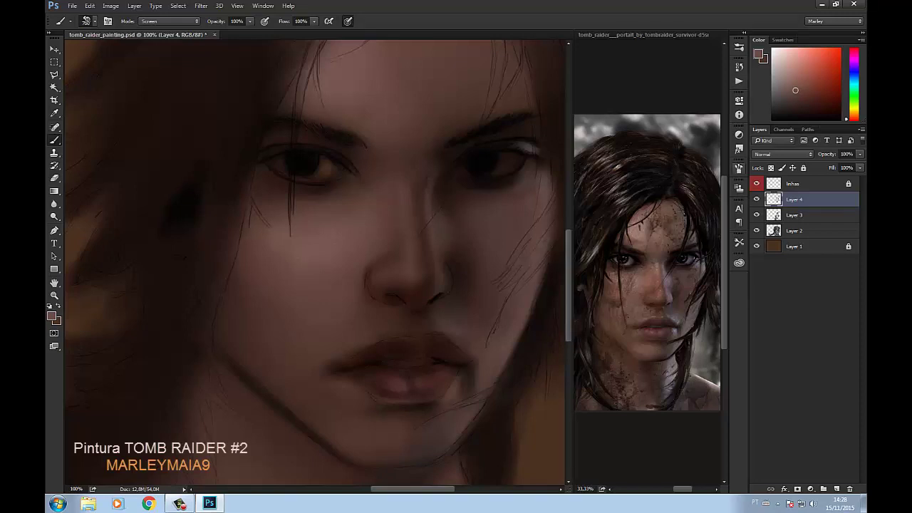
left_click(739, 169)
Step: Set the brush Texture scale to 51% and depth to 95%
left_click(573, 217)
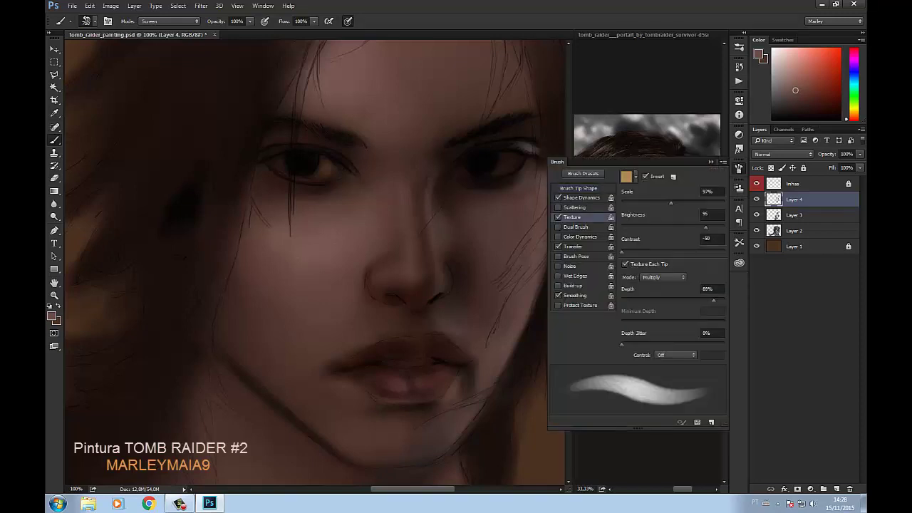
left_click_drag(671, 203, 649, 203)
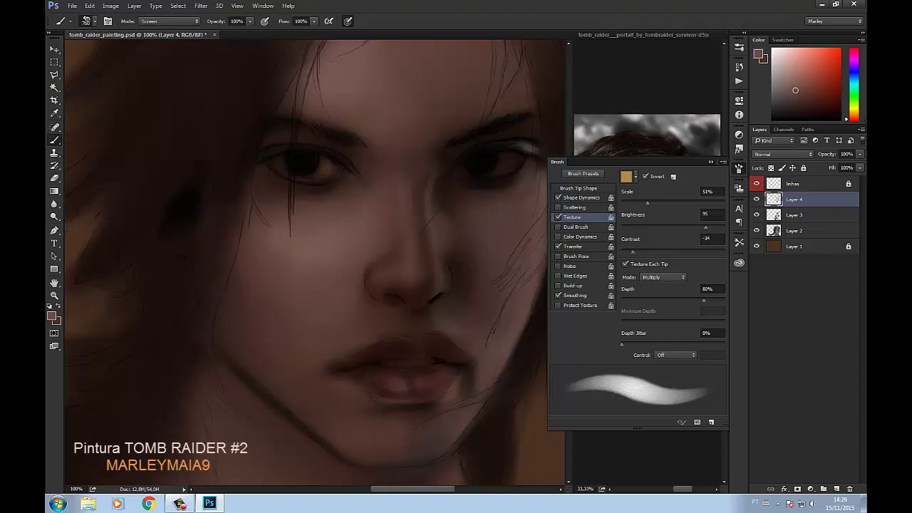
left_click_drag(713, 300, 718, 300)
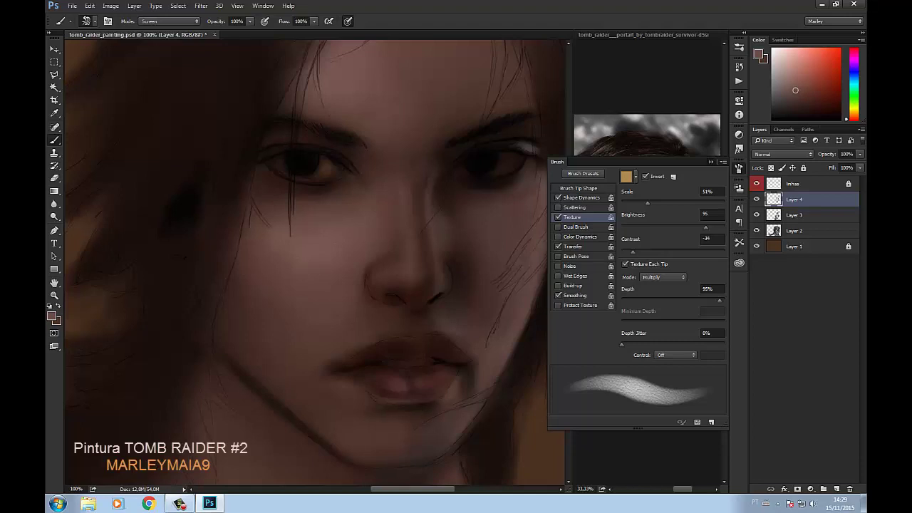
left_click(711, 162)
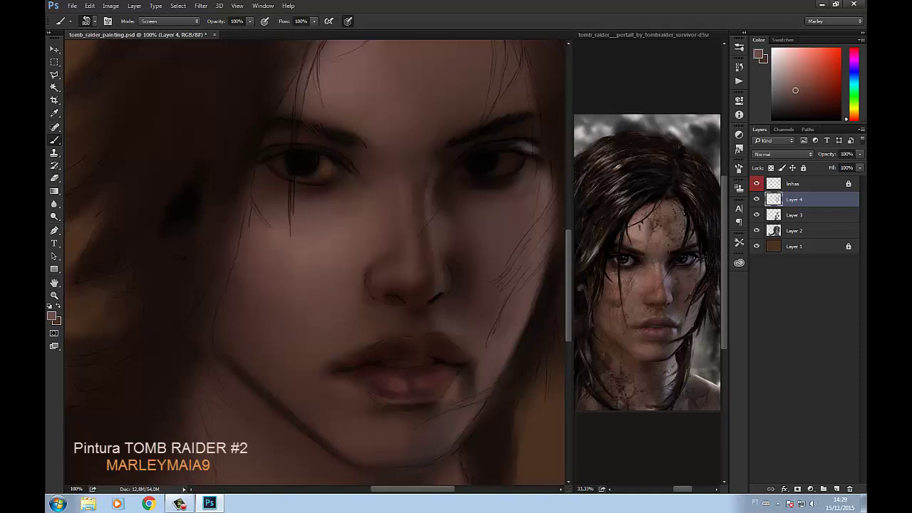
Step: Paint two thin hair strands at the top of the head and lighten the skin above the left eye
left_click_drag(291, 81, 284, 107)
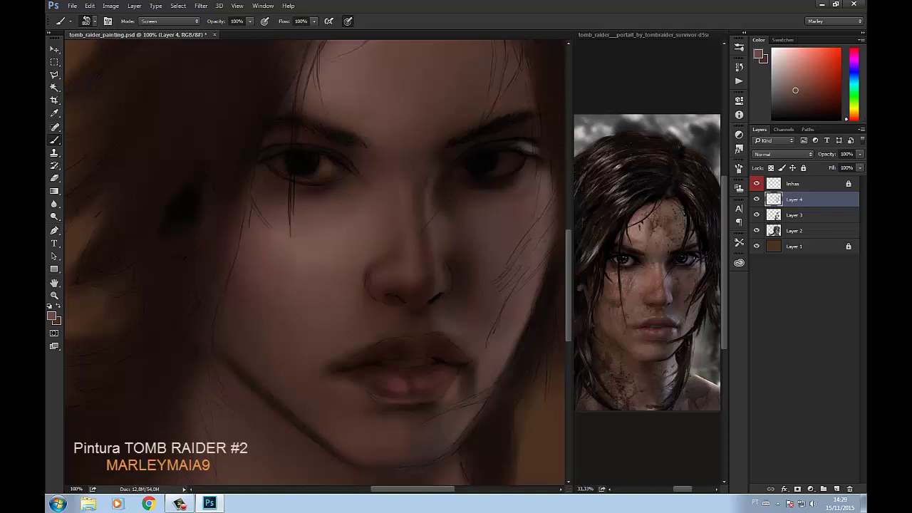
left_click_drag(298, 42, 292, 77)
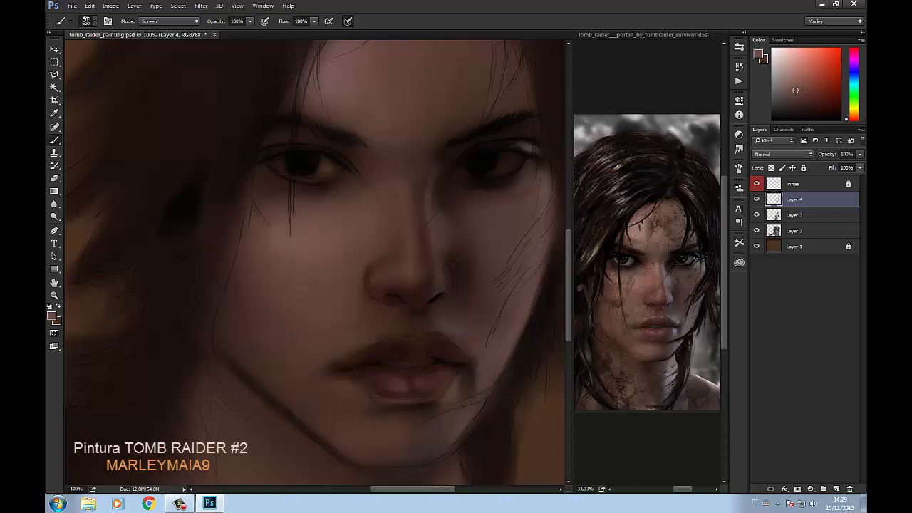
left_click(330, 143)
scroll(330, 185, "up", 2)
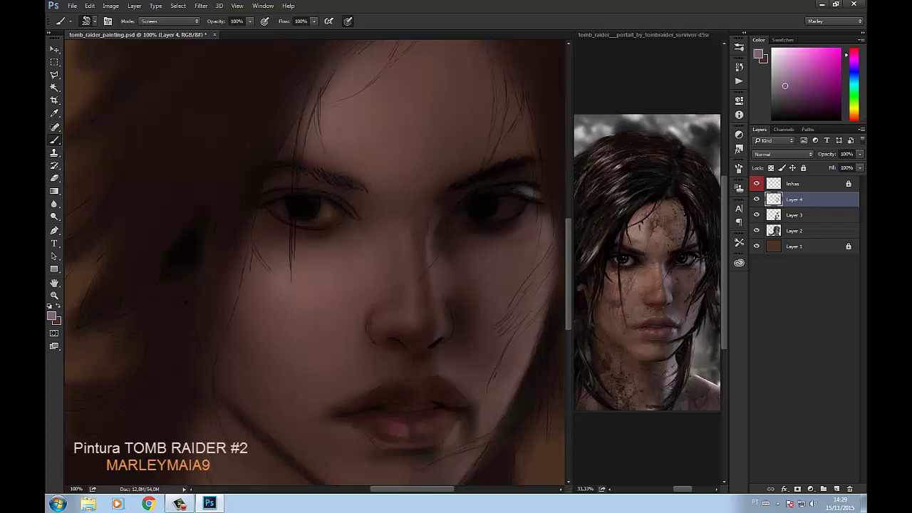
Step: Brighten the nose bridge and beside the nose, then sample the nose's dark brown and lighten it slightly
left_click_drag(435, 254, 433, 238)
left_click_drag(446, 310, 447, 320)
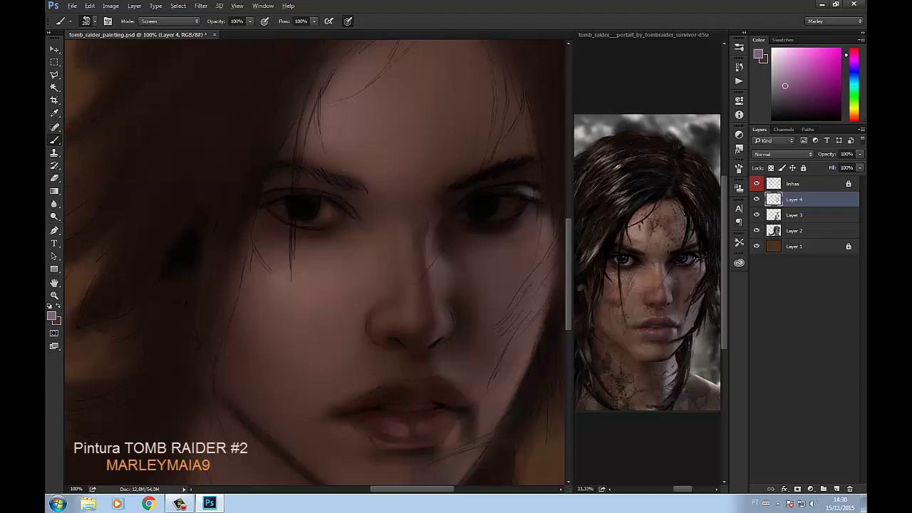
left_click(456, 285, "alt")
left_click_drag(800, 105, 795, 98)
left_click_drag(795, 98, 788, 96)
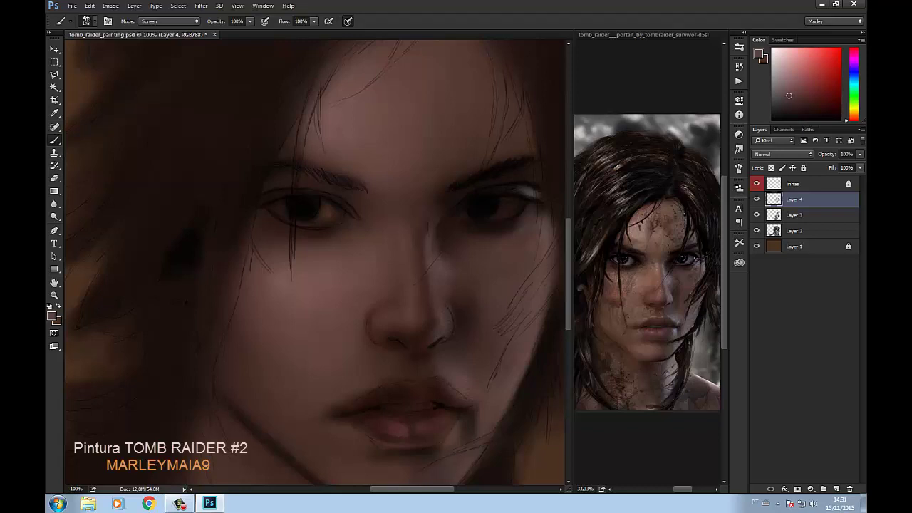
Step: With a light greyish blue, paint highlights beside and down the nose bridge, saving with Ctrl+S
left_click_drag(854, 117, 853, 73)
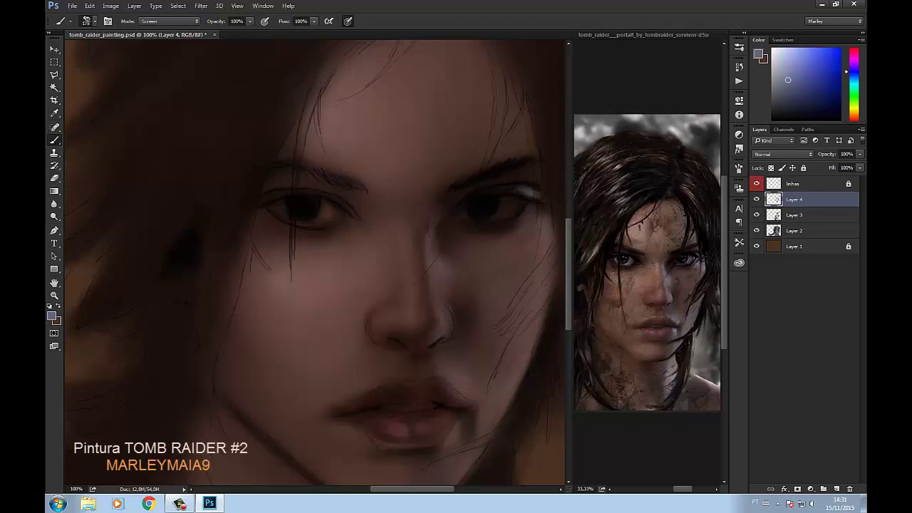
left_click(790, 77)
left_click_drag(525, 366, 532, 357)
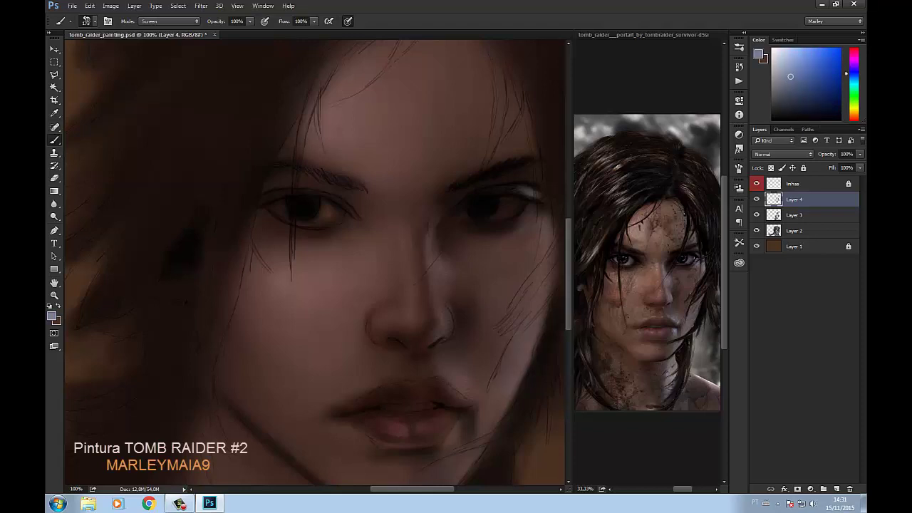
key("ctrl+s")
key("bracketleft")
left_click(432, 225)
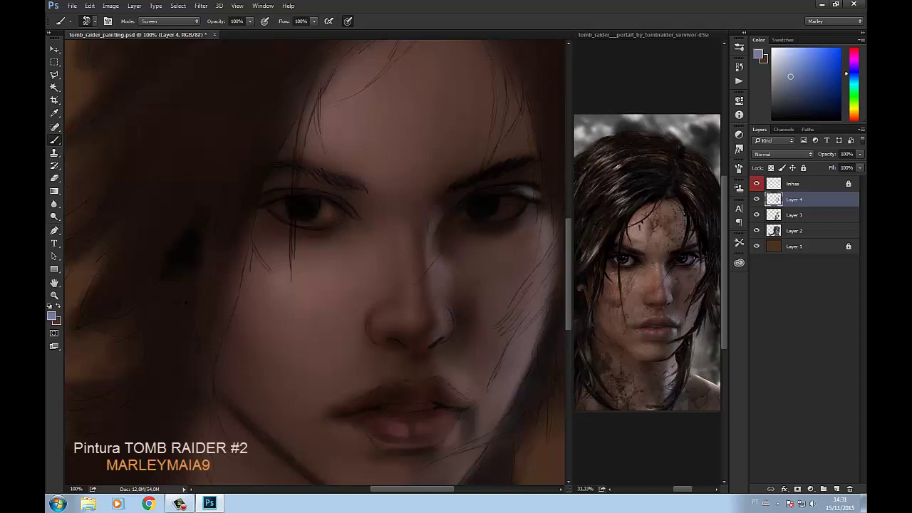
left_click_drag(427, 223, 425, 235)
Step: Return the brush blend mode to Normal and choose a near-black dark paint colour
left_click(169, 21)
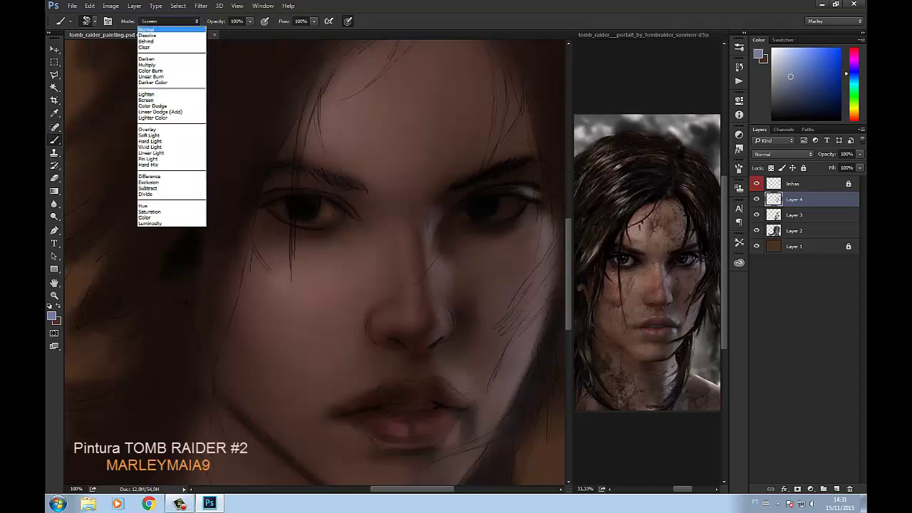
left_click(153, 27)
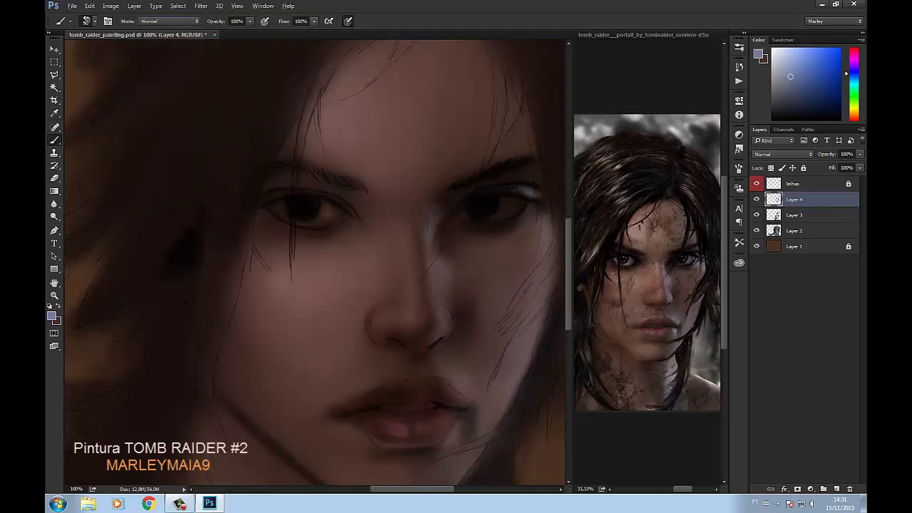
left_click(292, 206, "alt")
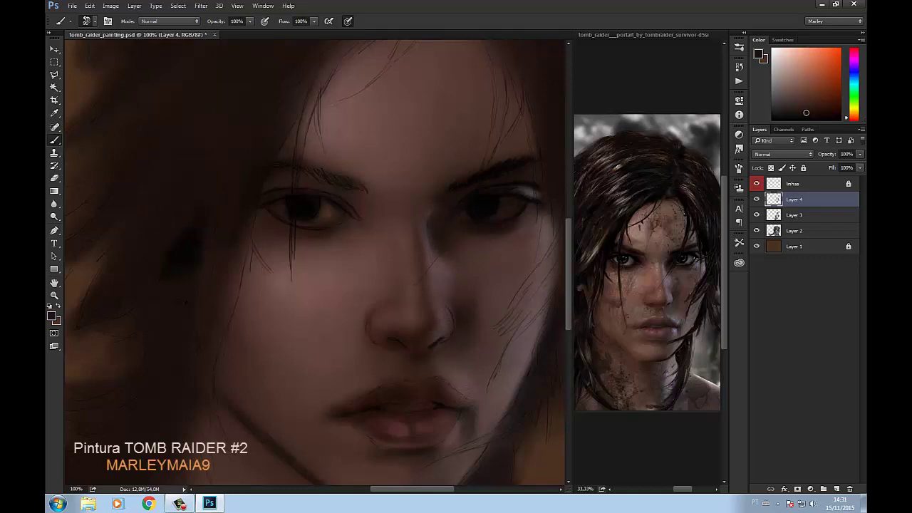
left_click(464, 247, "alt")
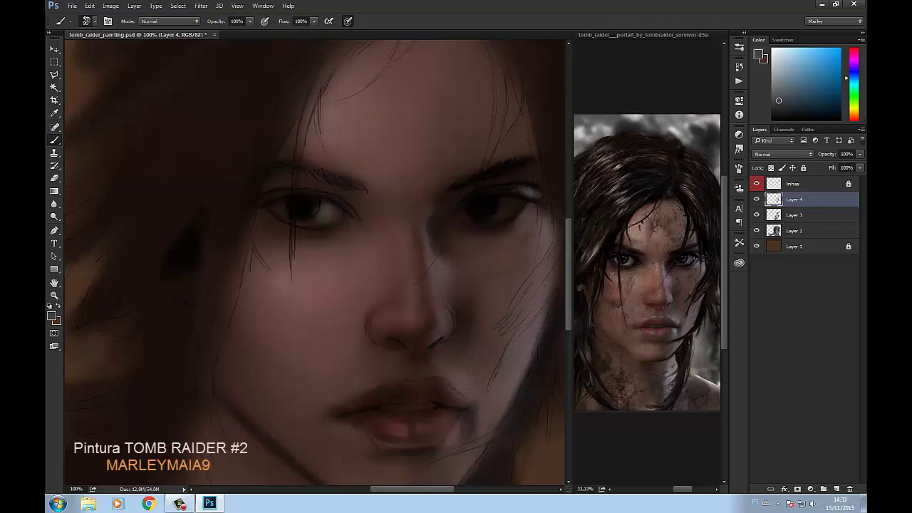
Step: Paint pale grey-blue highlights into both irises, save, and swap to the dark reddish brown
mouse_move(301, 213)
left_mouse_down()
mouse_move(309, 220)
mouse_move(284, 202)
left_mouse_up()
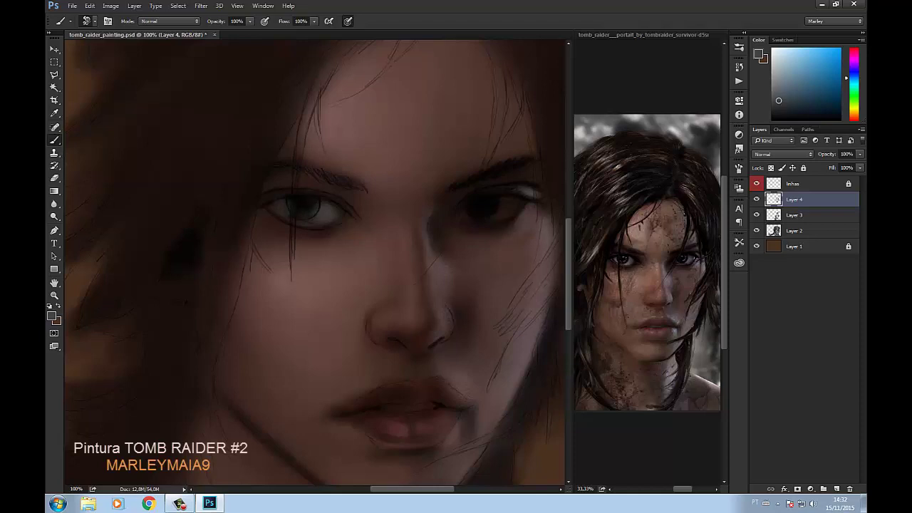
left_click_drag(778, 101, 777, 106)
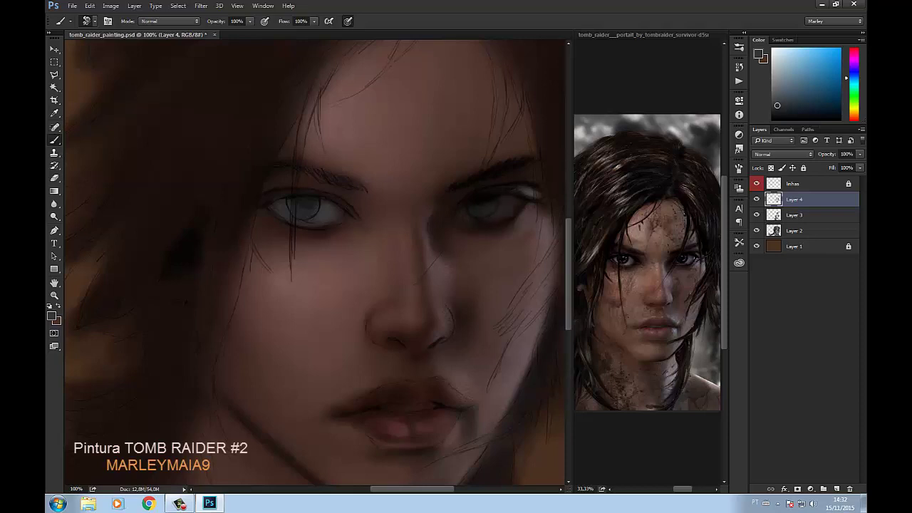
left_click_drag(491, 198, 497, 197)
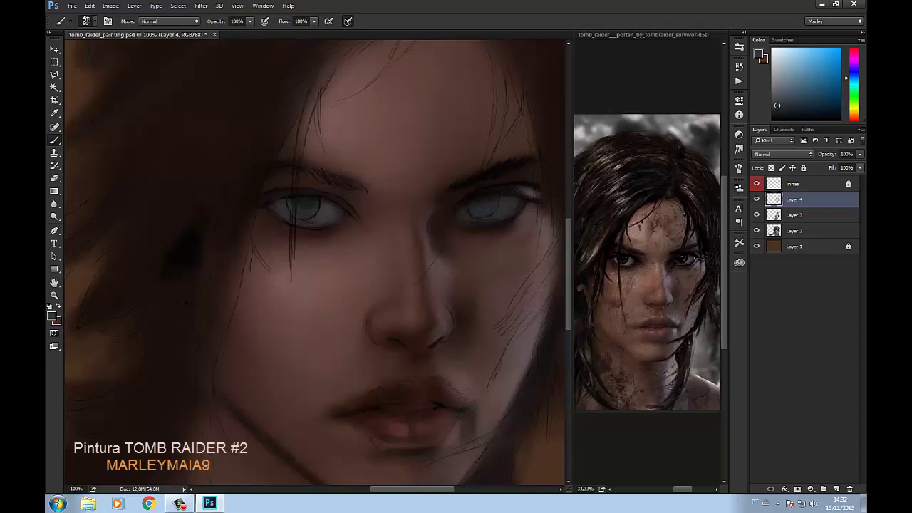
key("ctrl+s")
left_click_drag(777, 106, 774, 89)
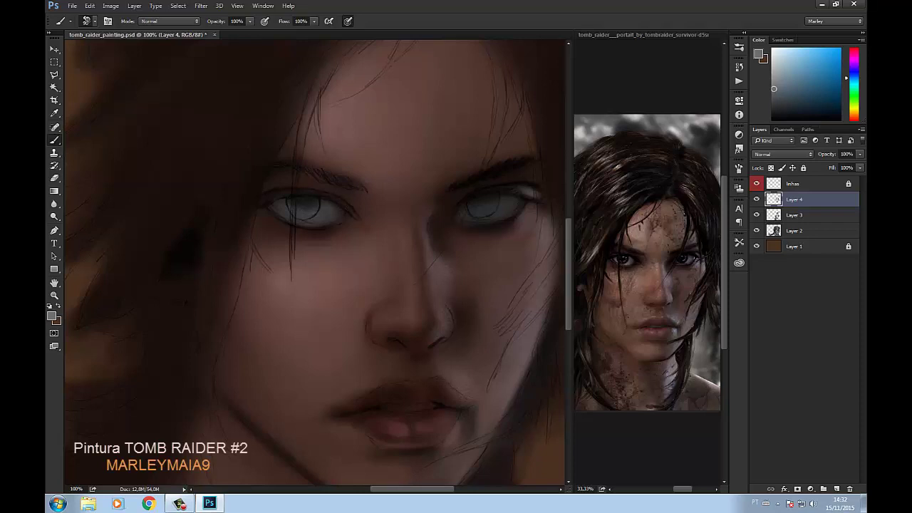
key("x")
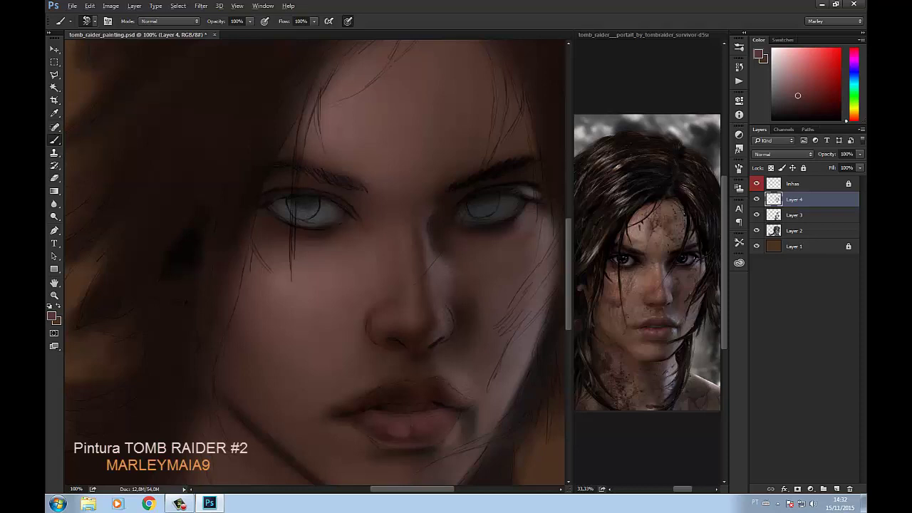
Step: Sample lip and mouth tones, lighten them, and end on a pale grey-blue colour
left_click(406, 434, "alt")
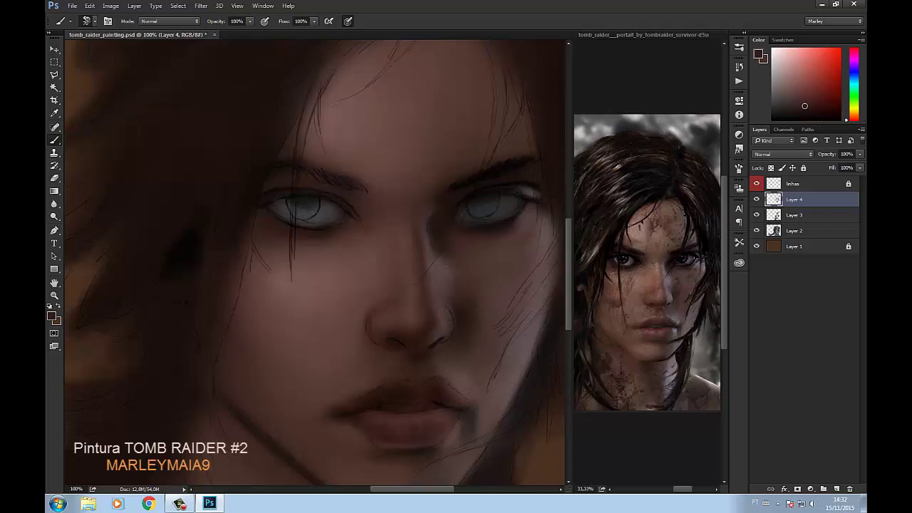
left_click(802, 101)
left_click_drag(801, 101, 808, 105)
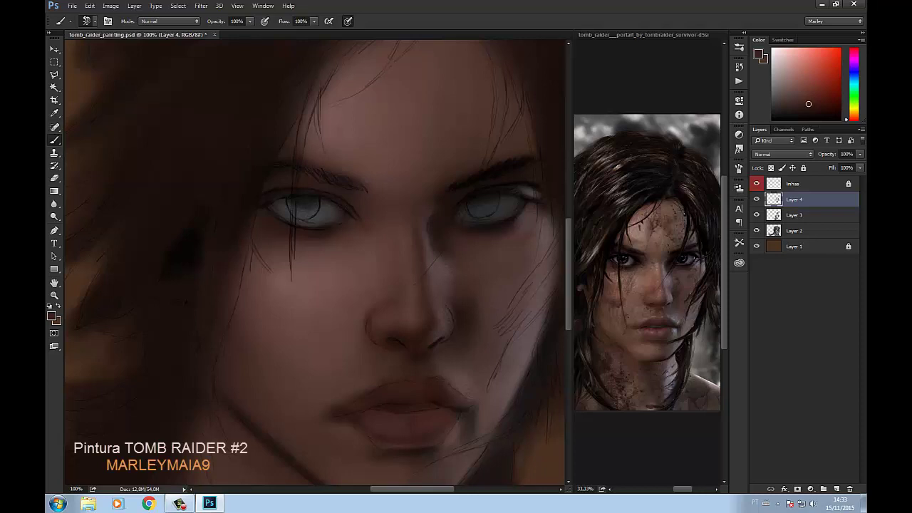
left_click(441, 398, "alt")
left_click(438, 402, "alt")
left_click(327, 219, "alt")
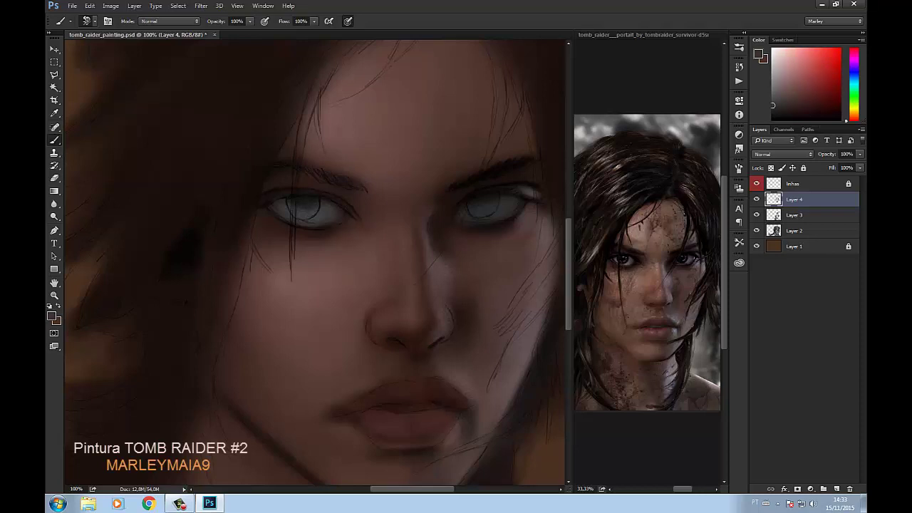
left_click(303, 206, "alt")
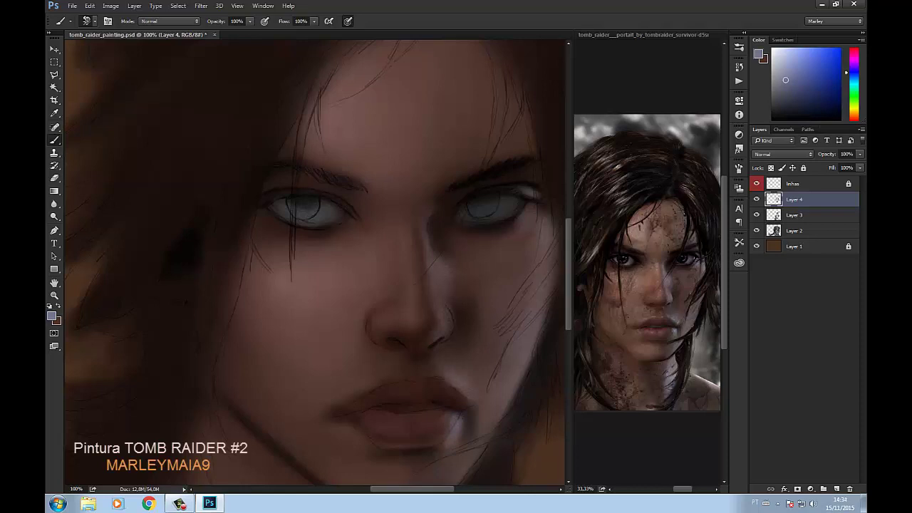
Step: Sample the lip red, pick a dark orange-brown, and paint a shadow beside the nose
left_click(452, 403, "alt")
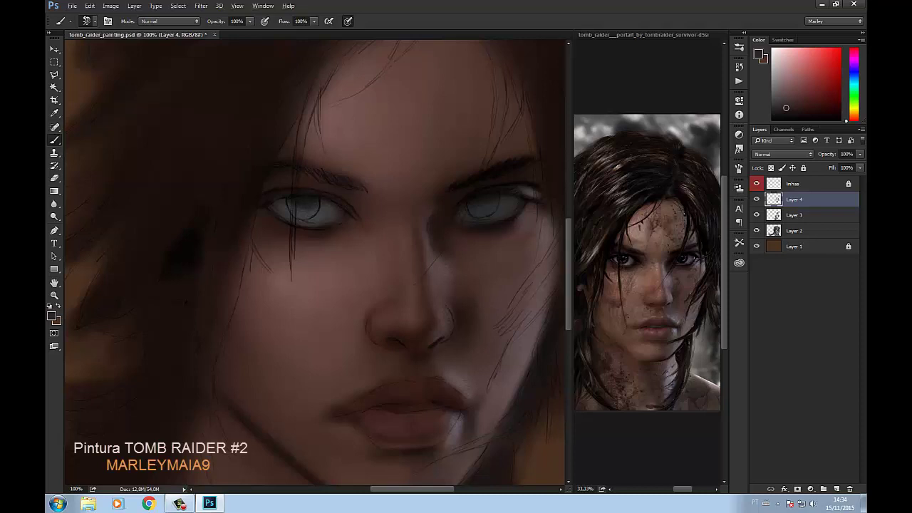
left_click(782, 93)
left_click(806, 107)
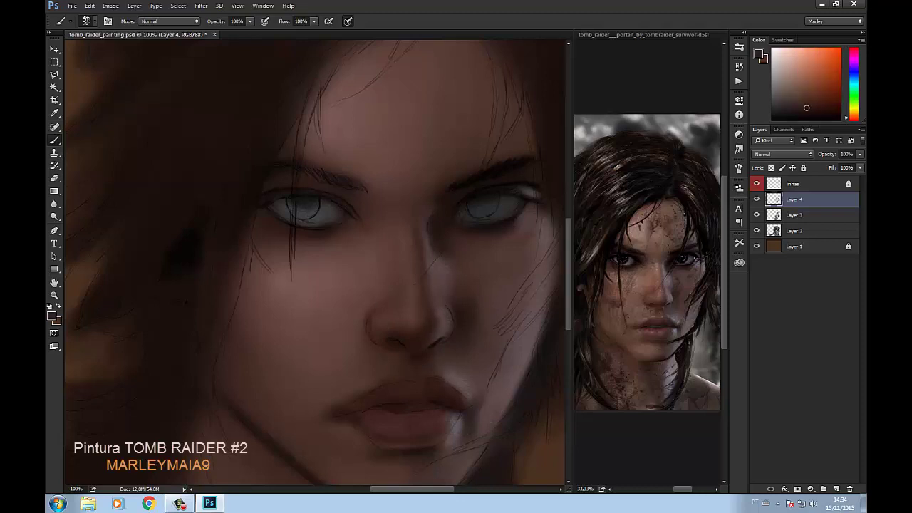
left_click_drag(441, 305, 436, 328)
Step: Fine-tune the brown, enlarge the brush, and choose a darker, warmer brown
left_click(803, 98)
left_click(799, 98)
left_click(799, 96)
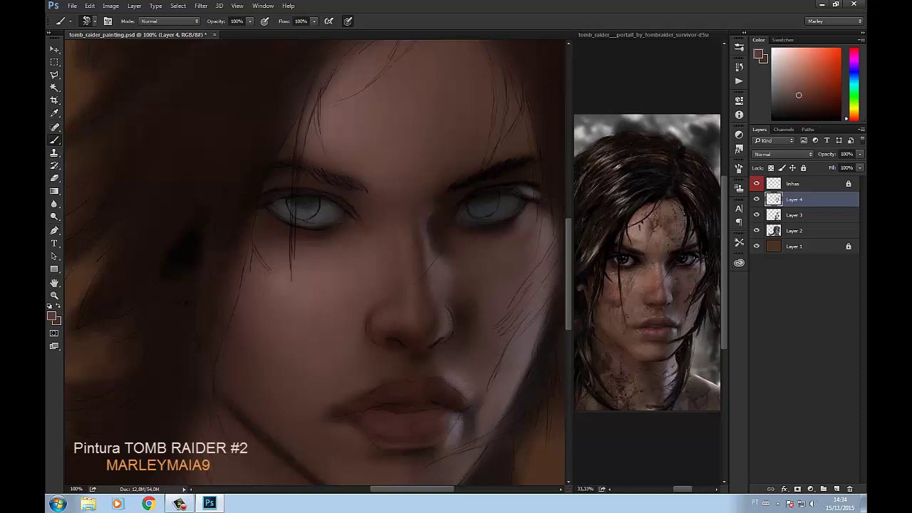
left_click(796, 94)
left_click_drag(797, 94, 791, 91)
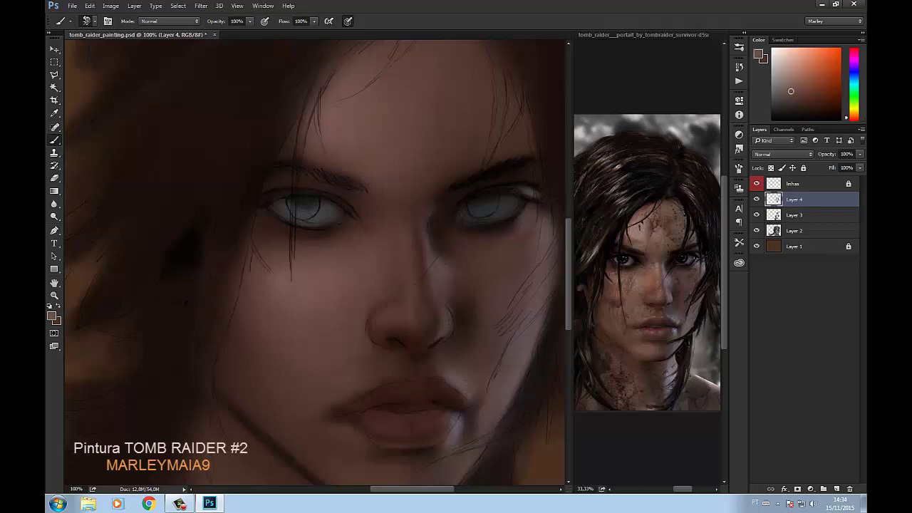
key("bracketright")
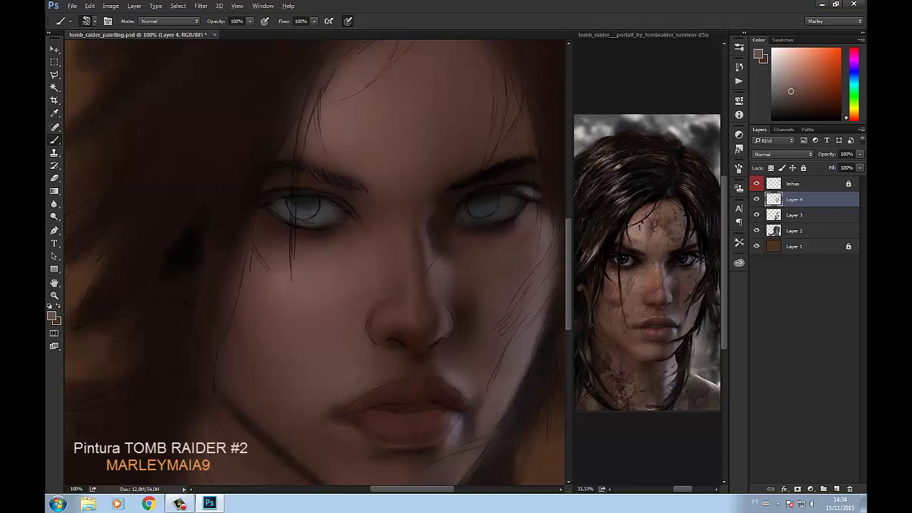
left_click(376, 305, "alt")
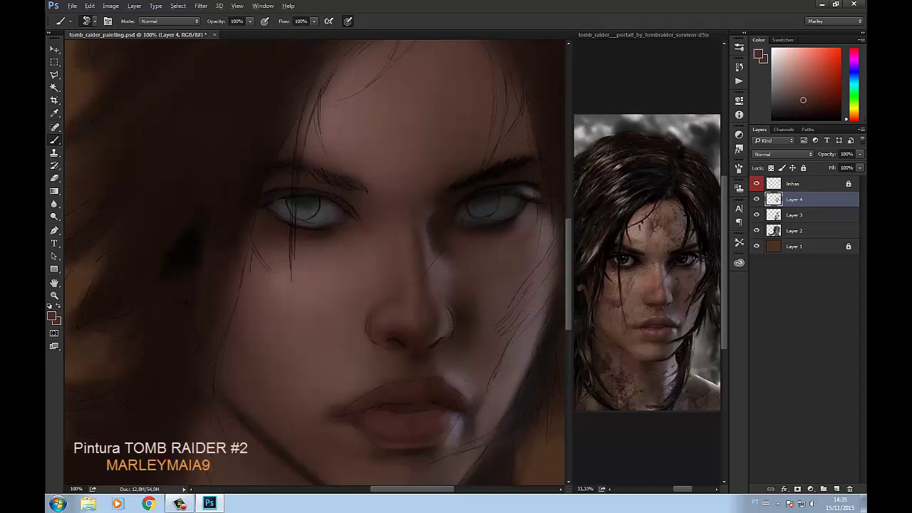
Step: Sample brown tones around the nose and mouth, shift toward orange, and hide 'linhas'
left_click(814, 107)
left_click(801, 99)
left_click(392, 340, "alt")
left_click(369, 323, "alt")
left_click(433, 347, "alt")
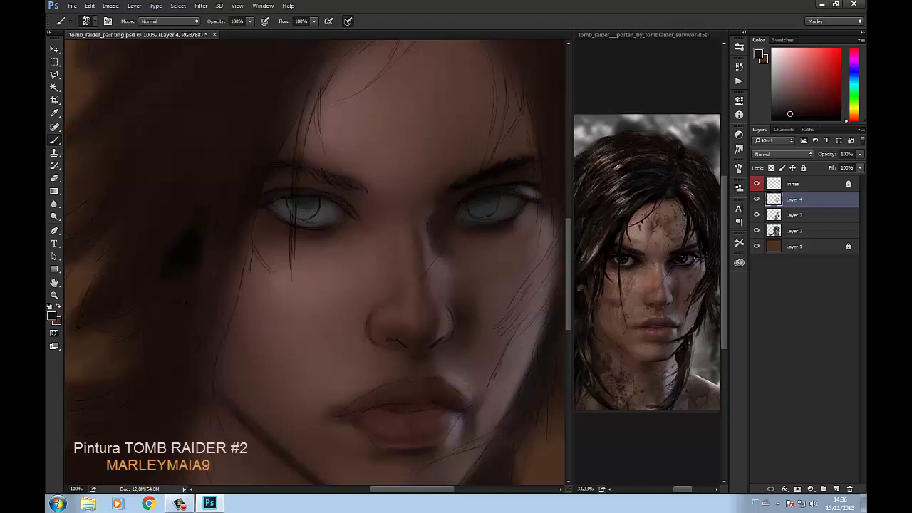
left_click(804, 111)
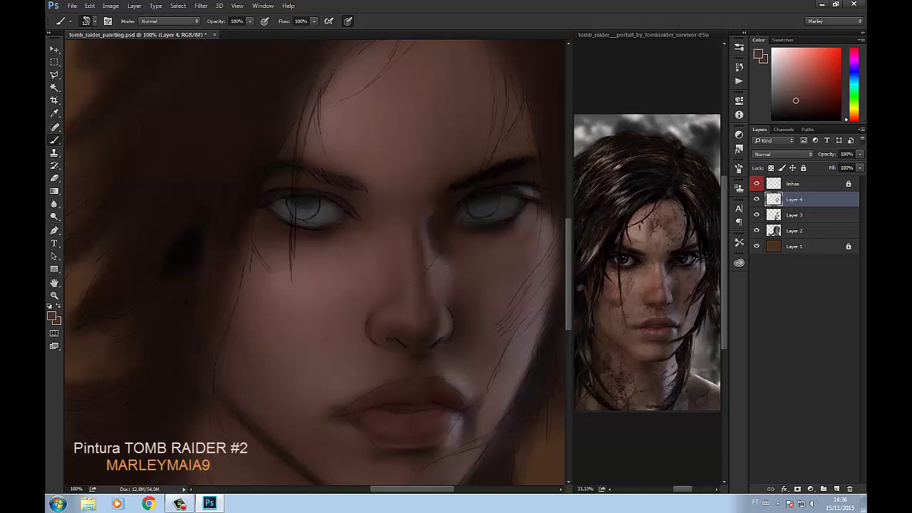
left_click(757, 183)
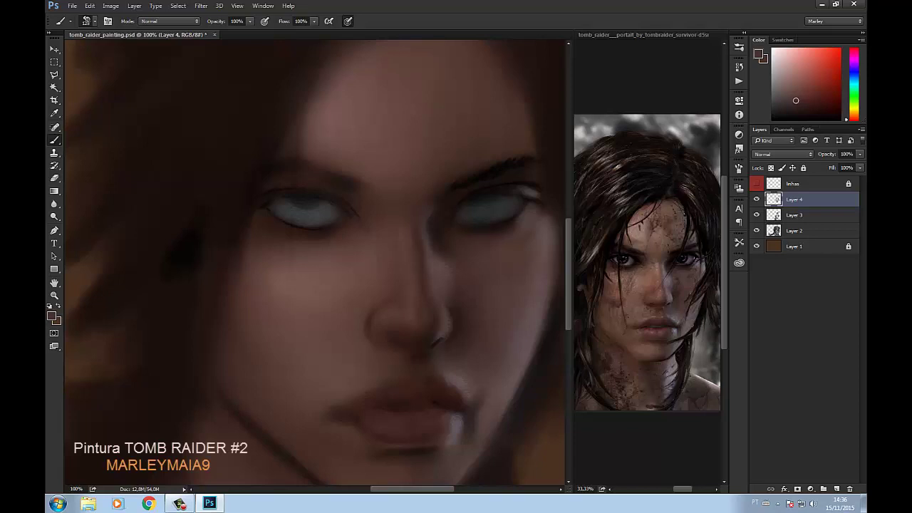
Step: Toggle Layer 4 off and on to compare, then show the 'linhas' layer again
left_click(756, 198)
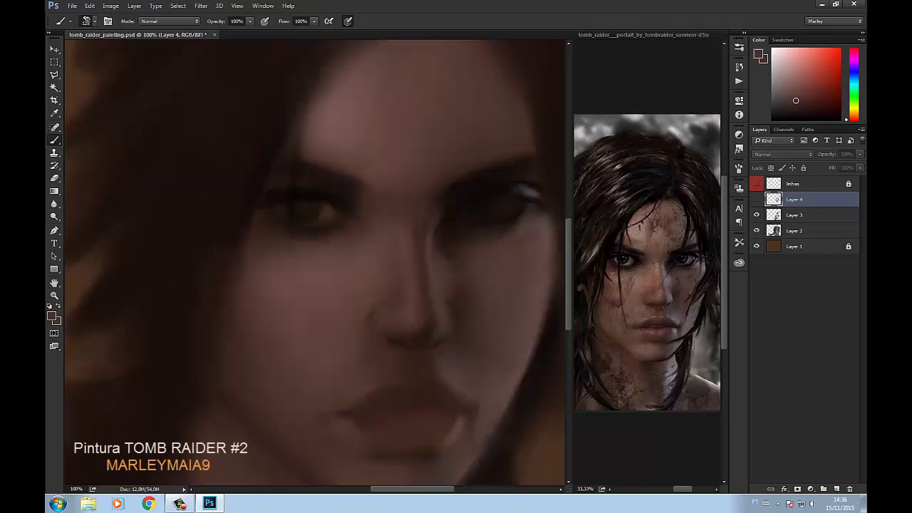
left_click(756, 199)
left_click(757, 183)
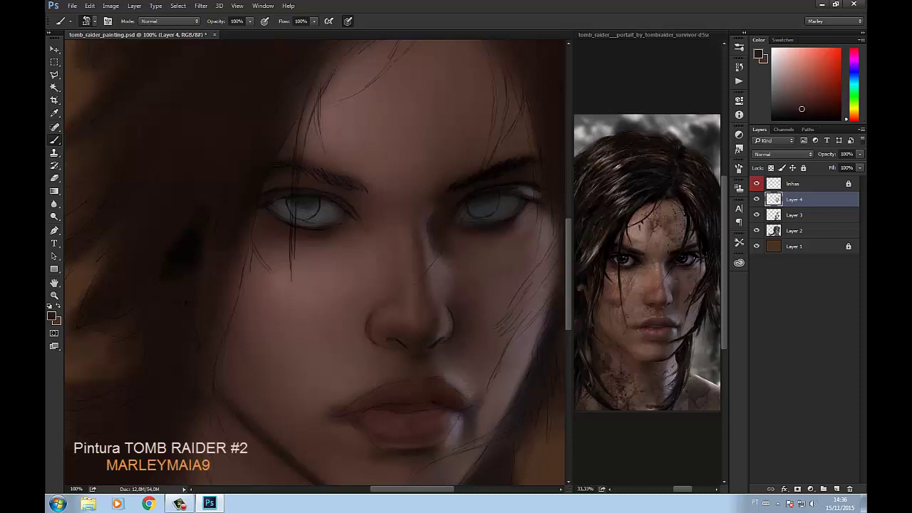
Step: Sample face skin tones and adjust them to a muted dark pinkish-brown
left_click(446, 270, "alt")
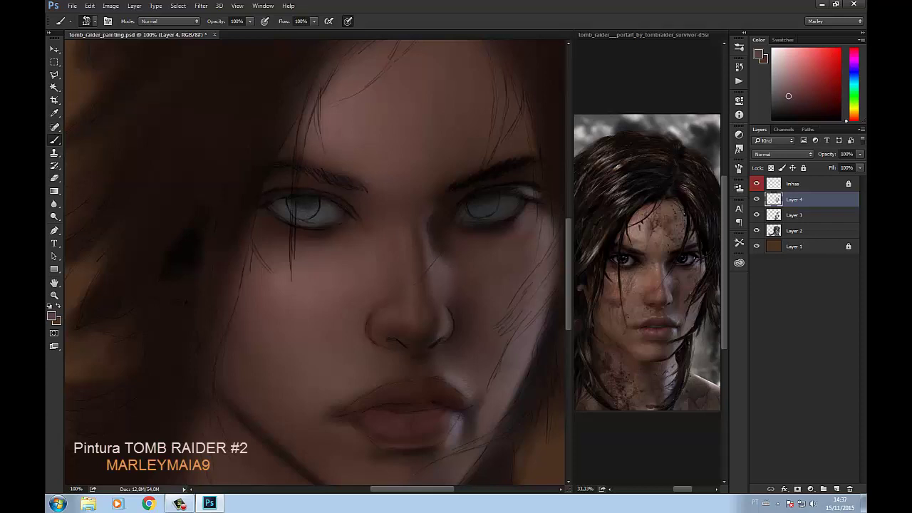
left_click(503, 288, "alt")
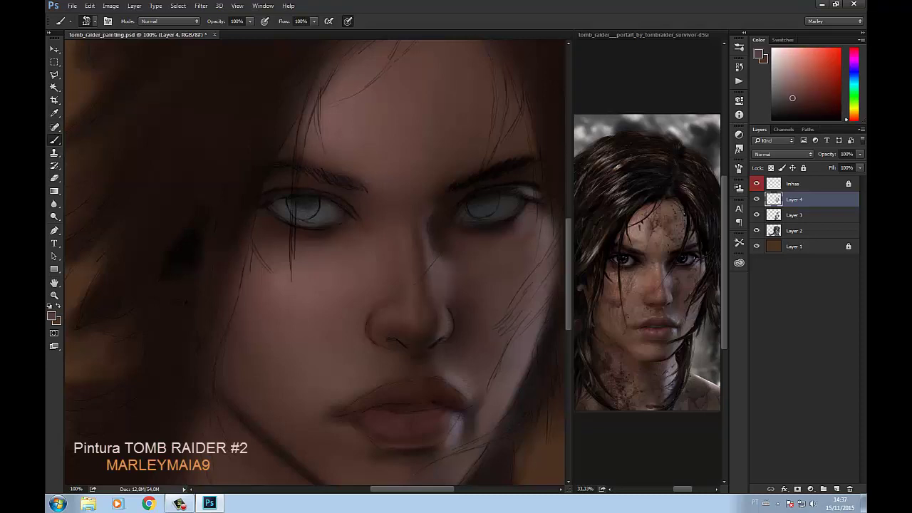
left_click(463, 285, "alt")
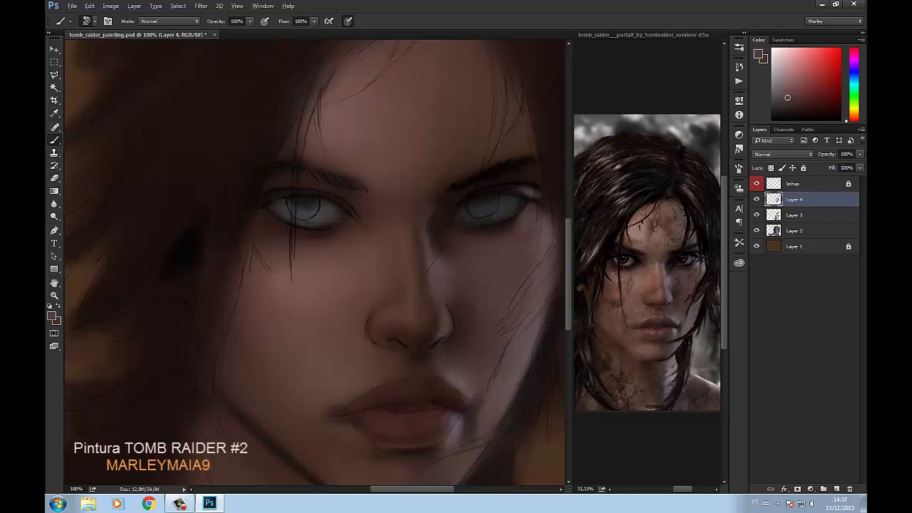
left_click_drag(788, 98, 793, 105)
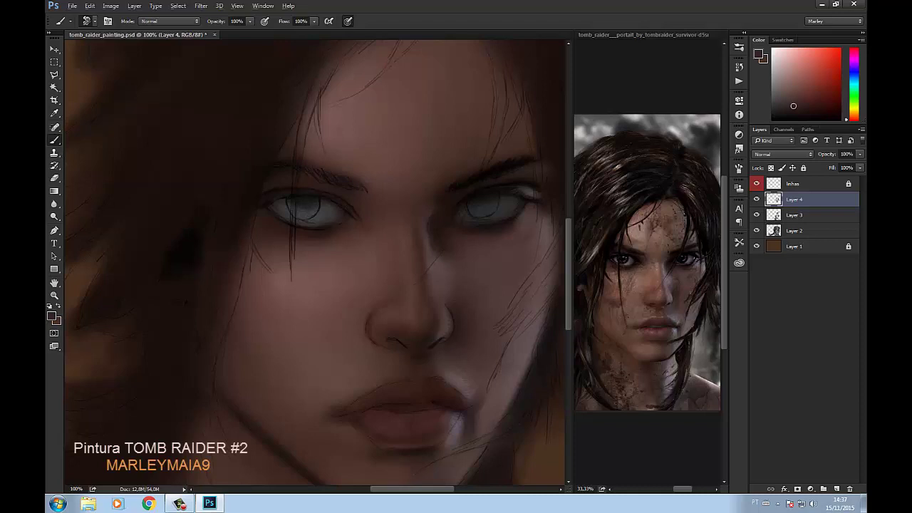
left_click(299, 285, "alt")
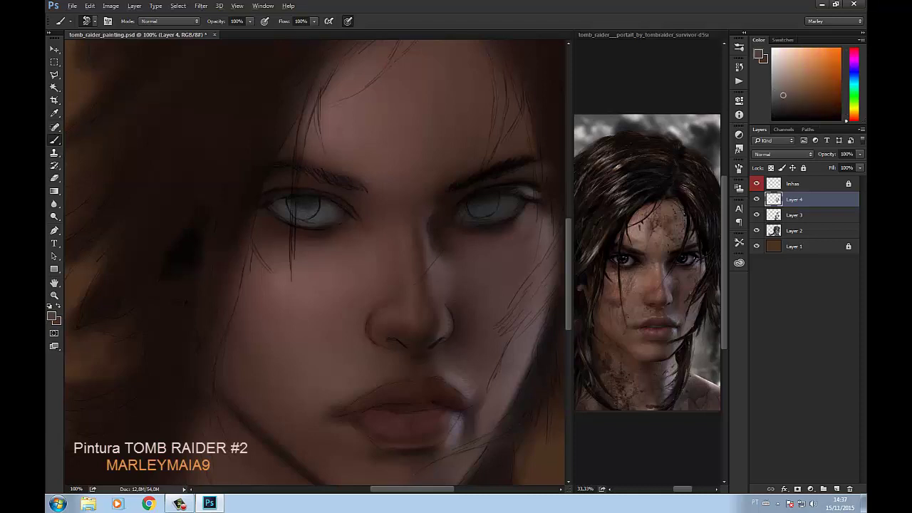
left_click(299, 285, "alt")
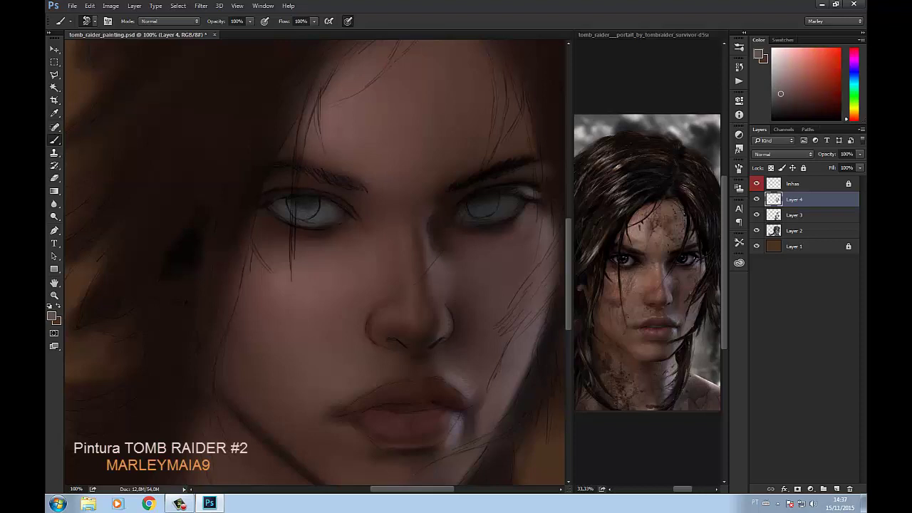
left_click(300, 285, "alt")
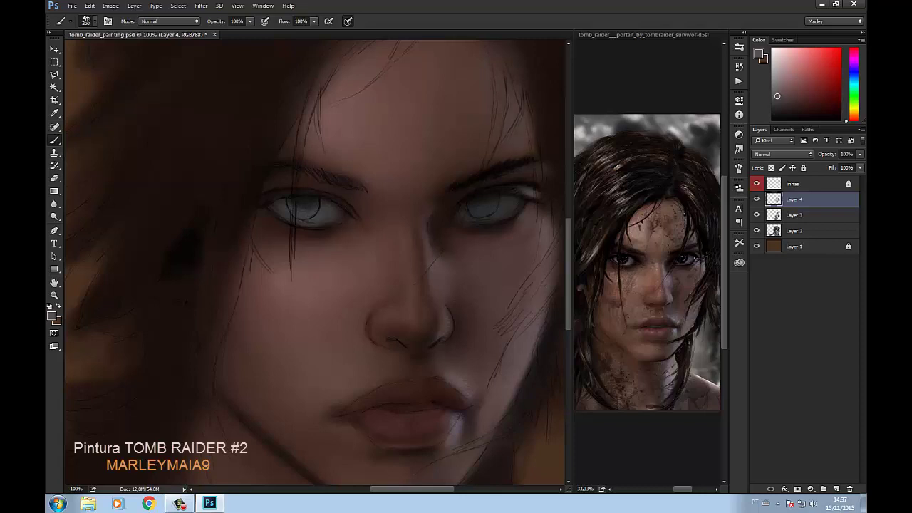
Step: Save the painting with Ctrl+S and nudge the paint colour to a lighter skin tone
scroll(317, 264, "up", 3)
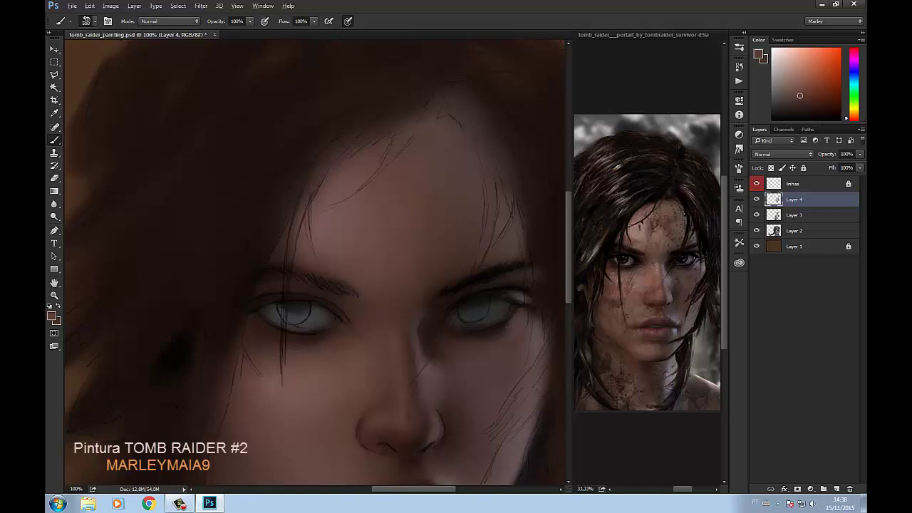
key("alt")
scroll(313, 264, "down", 3)
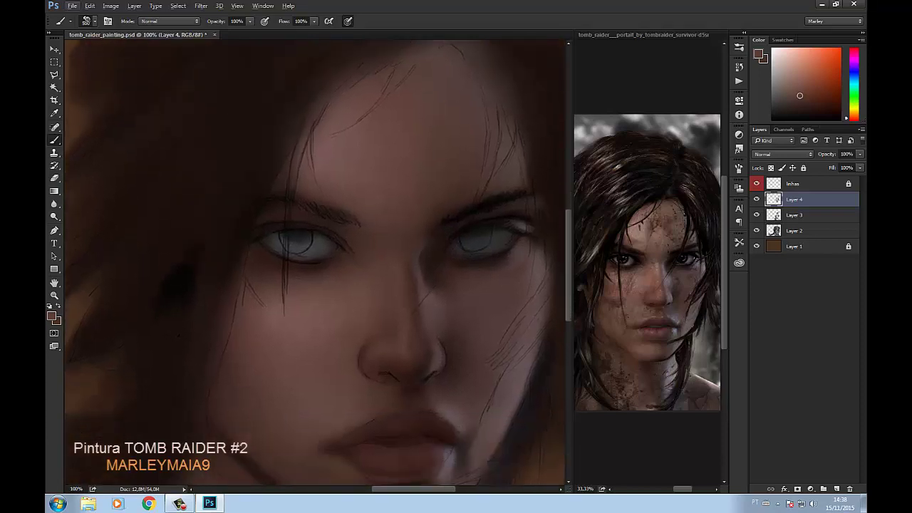
key("ctrl+s")
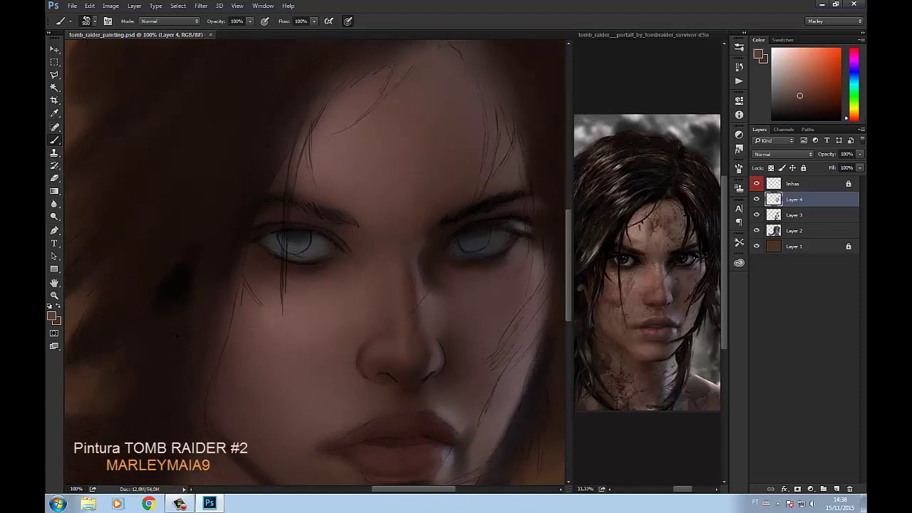
left_click(788, 91)
key("ctrl+s")
left_click(787, 96)
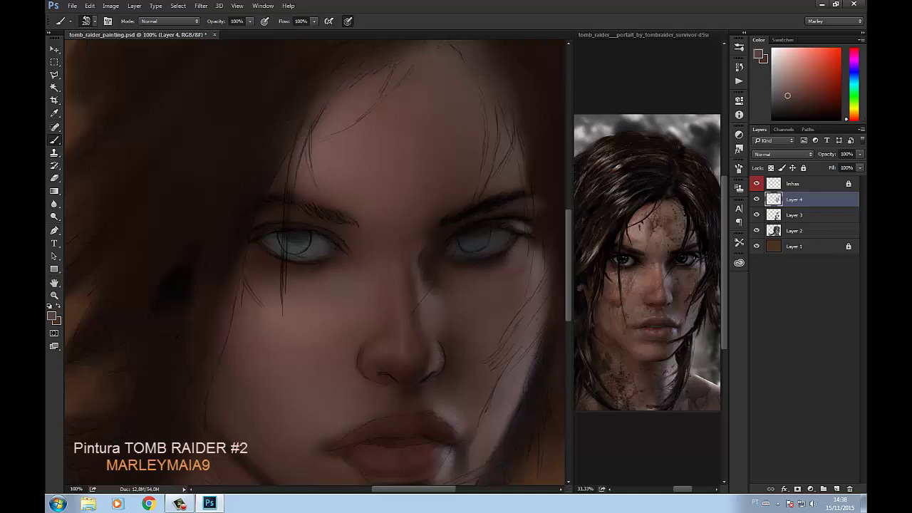
Step: Sample nose and cheek skin tones and tweak them into a lighter pinkish mauve-brown
left_click(380, 298, "alt")
left_click(362, 350, "alt")
left_click(794, 88)
left_click(399, 300, "alt")
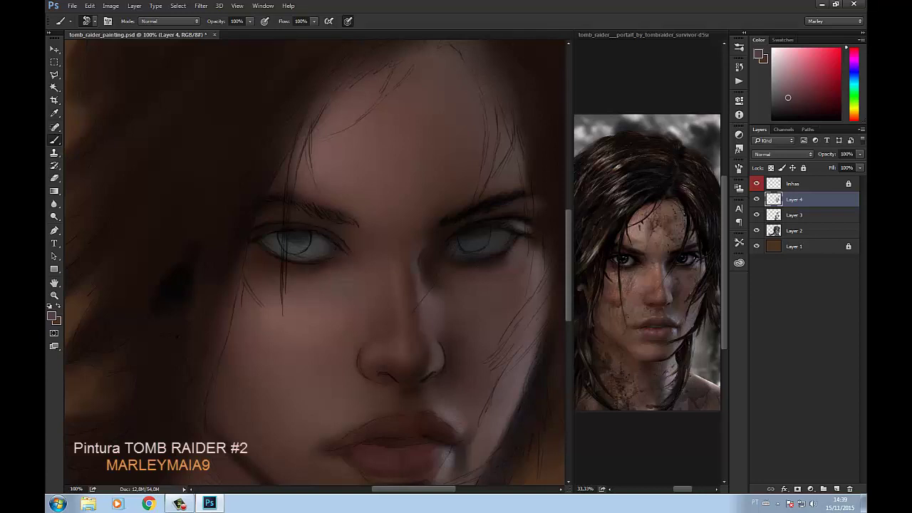
left_click_drag(788, 97, 789, 97)
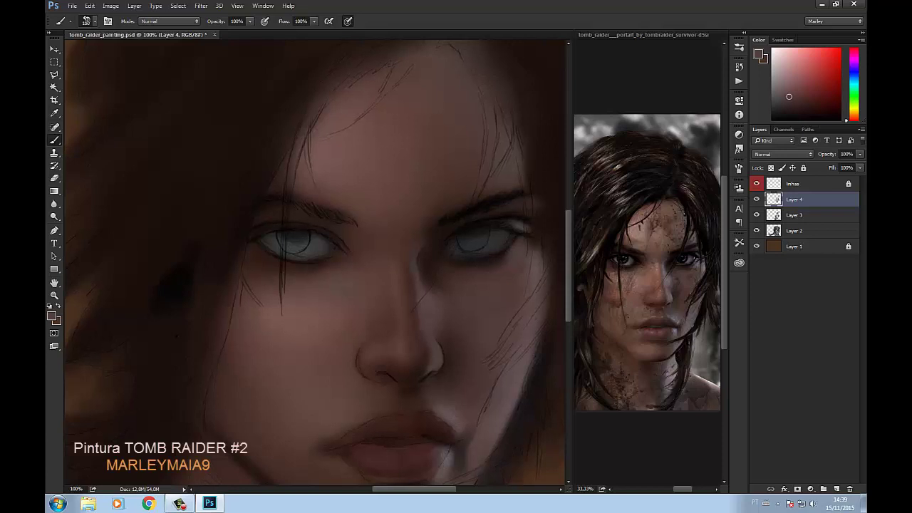
scroll(319, 263, "down", 2)
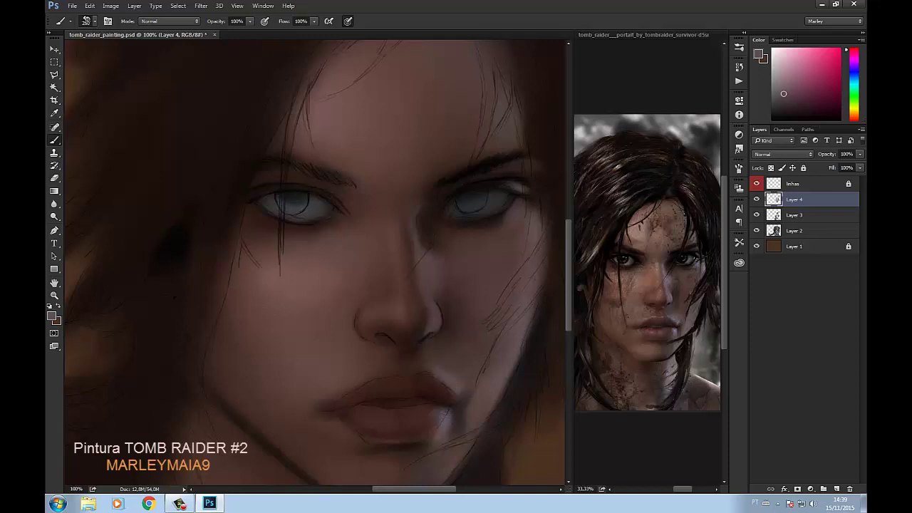
left_click(443, 302, "alt")
Step: Sample nose and skin tones, switch to a lighter orange-brown, and resize the brush
scroll(313, 264, "down", 3)
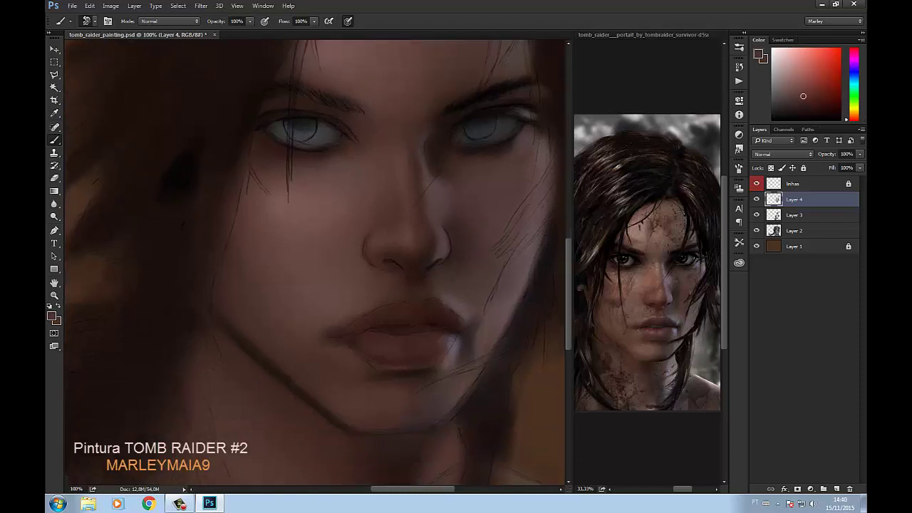
left_click(397, 254, "alt")
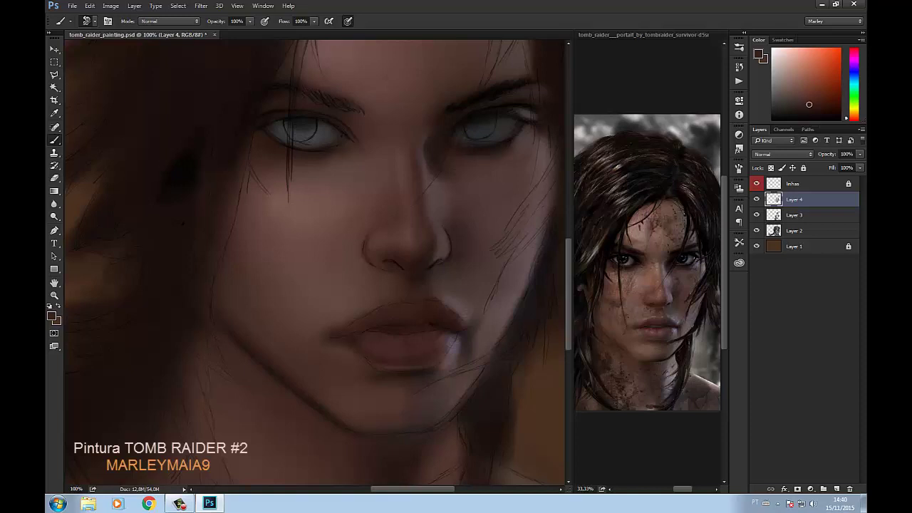
key("bracketright")
left_click(253, 289, "alt")
left_click_drag(799, 100, 802, 102)
left_click(399, 214, "alt")
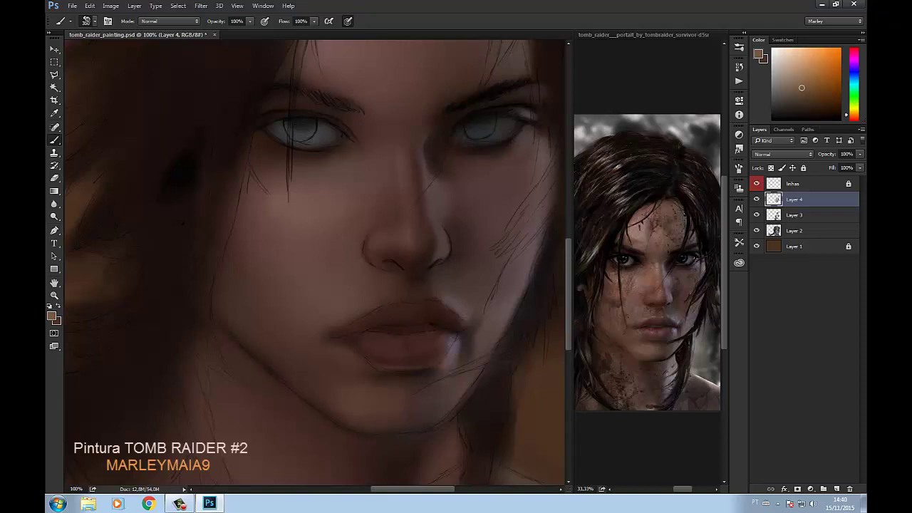
key("bracketleft")
key("bracketright")
key("bracketright")
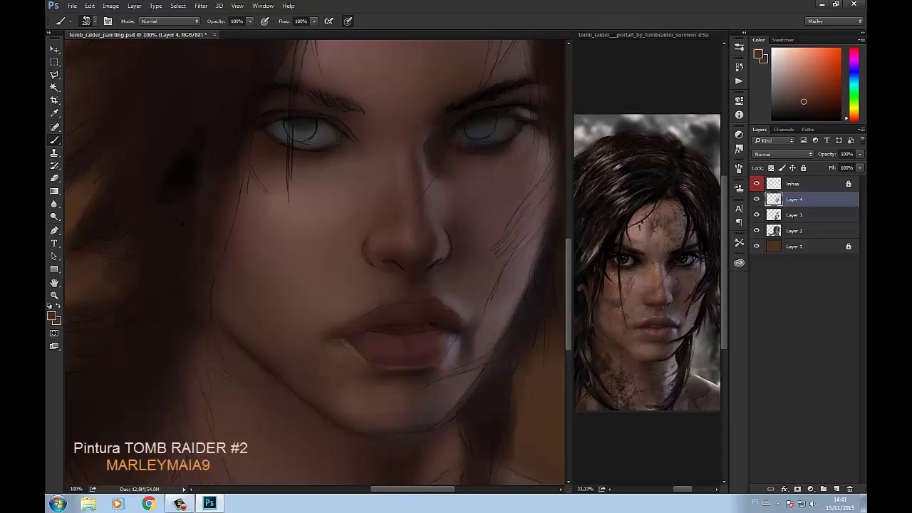
Step: Adjust the paint colour darker and redder, sampling tones from the lower face and lips
left_click(802, 95)
left_click(801, 101)
left_click(801, 104)
left_click(356, 353, "alt")
left_click(355, 353, "alt")
left_click(337, 315, "alt")
left_click(331, 334, "alt")
left_click(333, 325, "alt")
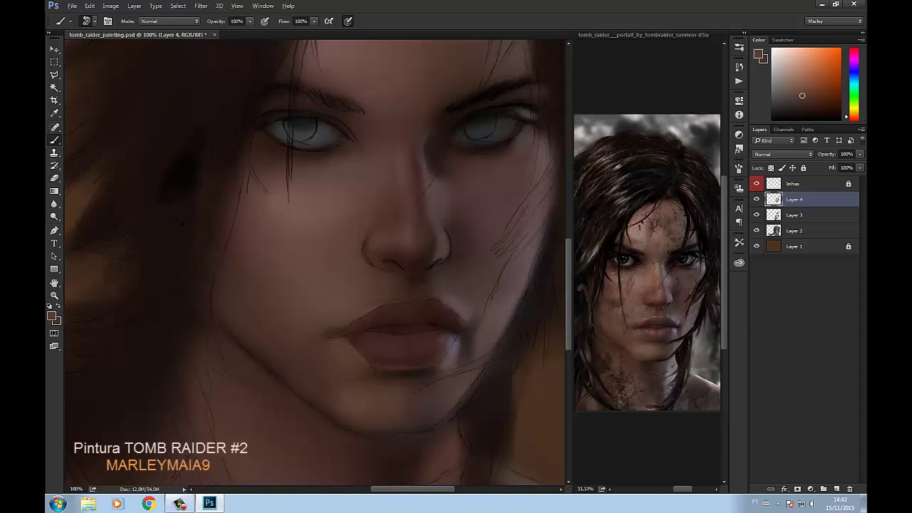
Step: Sample cheek and lip tones, toggle the line sketch to check the eye, and save
left_click(262, 352, "alt")
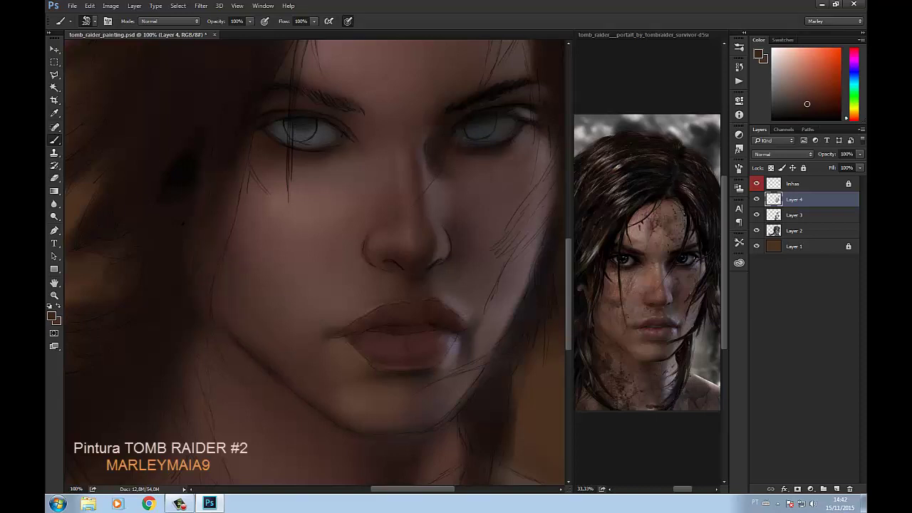
left_click(282, 298, "alt")
left_click(223, 301, "alt")
left_click(756, 184)
key("ctrl+s")
Step: Paint thin hair strands near the top of the head and show the brush presets
left_click(264, 363, "alt")
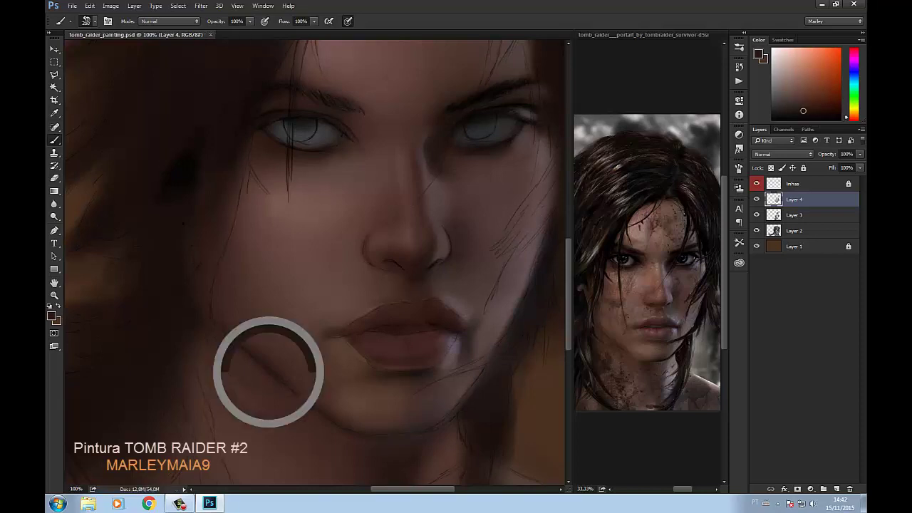
left_click_drag(305, 41, 297, 61)
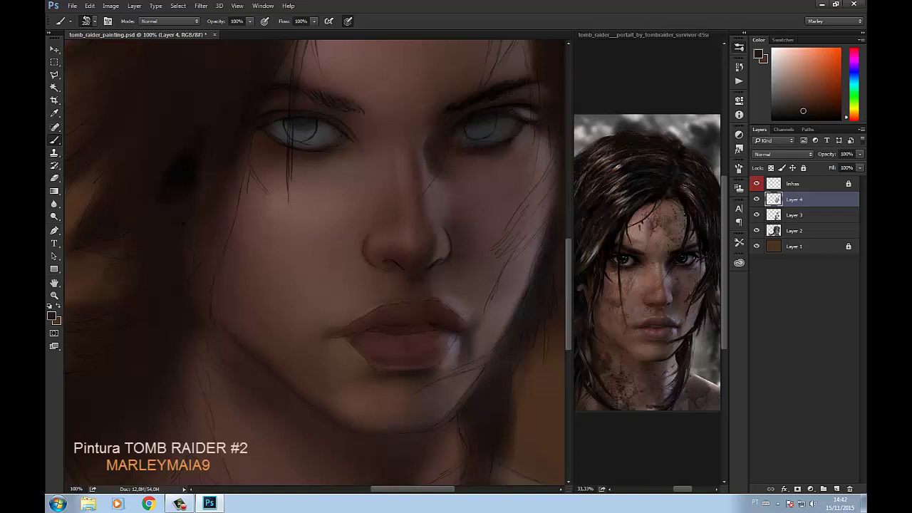
left_click(739, 46)
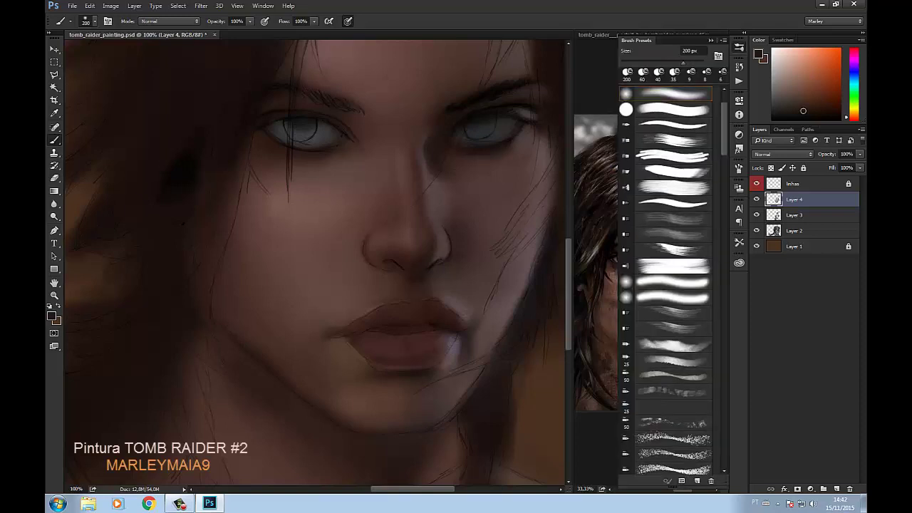
Step: Close the brush presets, shrink the brush to 90 px, and brighten both irises
left_click(711, 40)
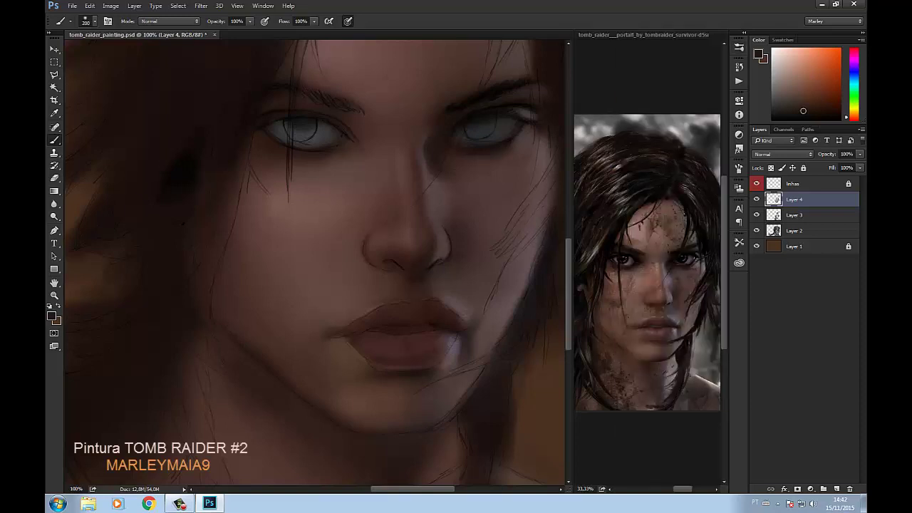
key("bracketleft")
key("bracketleft")
key("bracketleft")
key("bracketleft")
key("bracketleft")
left_click(399, 178, "alt")
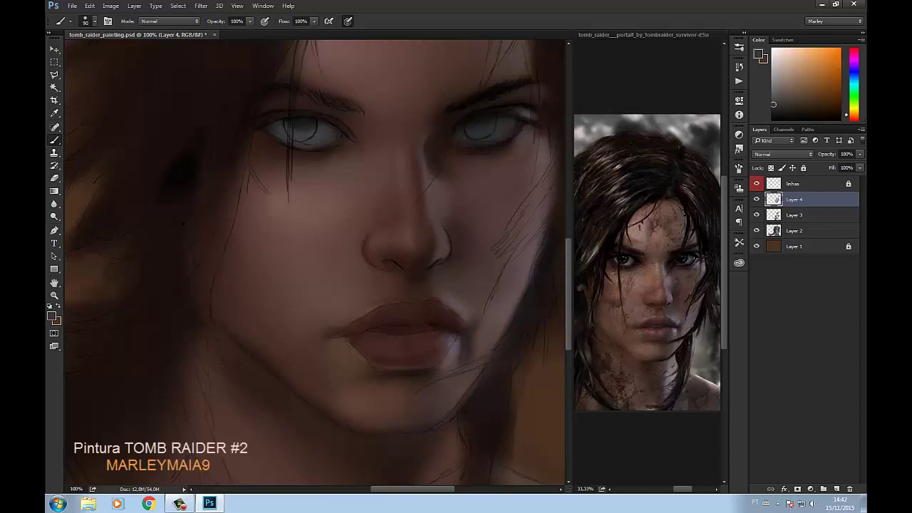
left_click(303, 124)
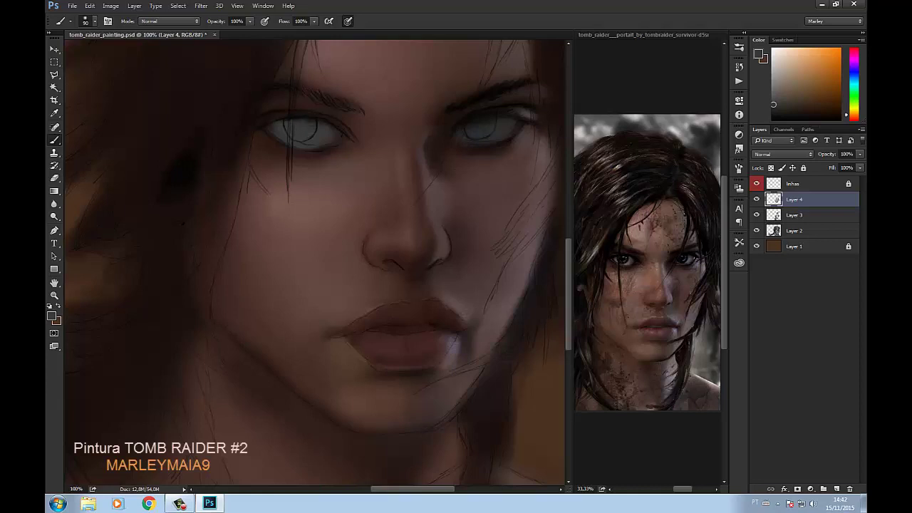
left_click_drag(467, 134, 497, 121)
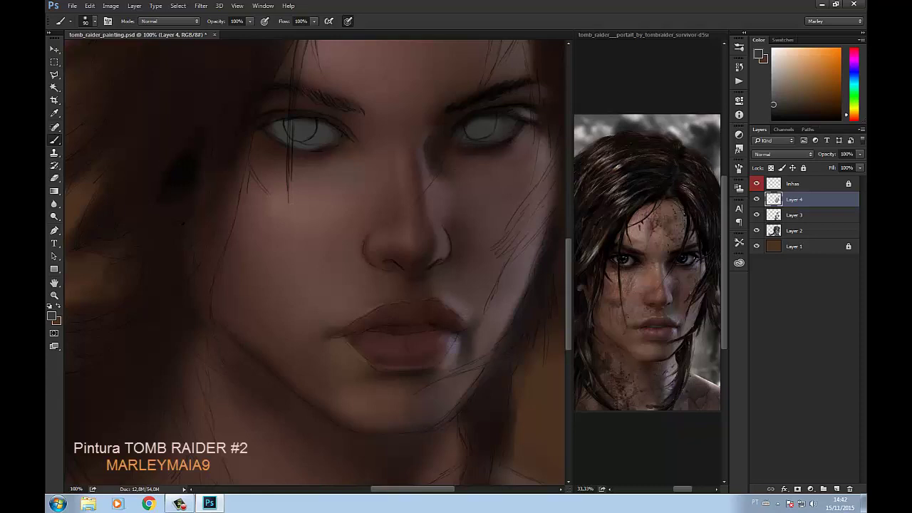
Step: Pick a pale blue-grey and repaint the white of the left eye brighter
left_click(399, 335, "alt")
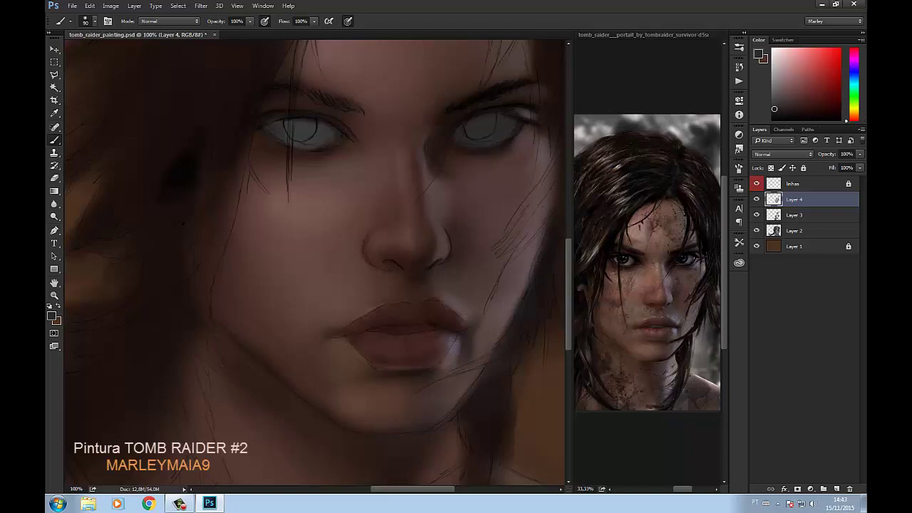
left_click(776, 94)
left_click(853, 71)
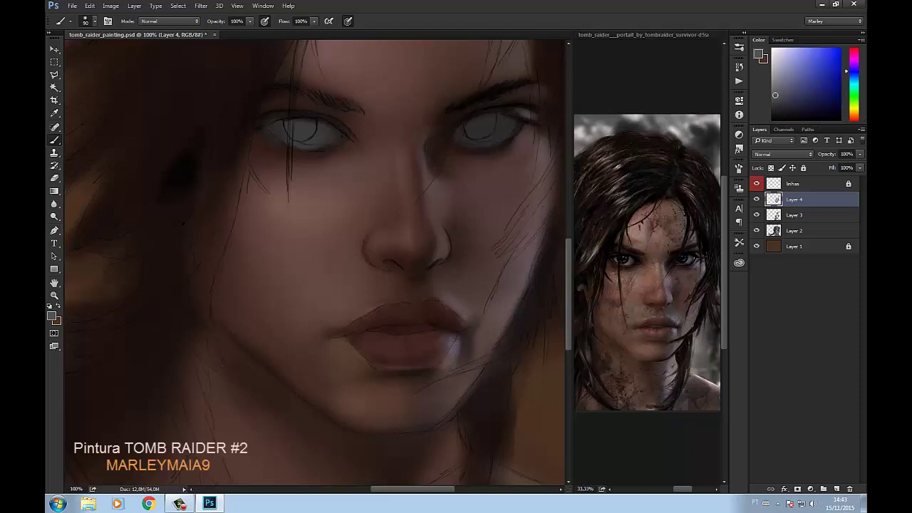
left_click_drag(776, 95, 775, 90)
left_click_drag(295, 140, 304, 137)
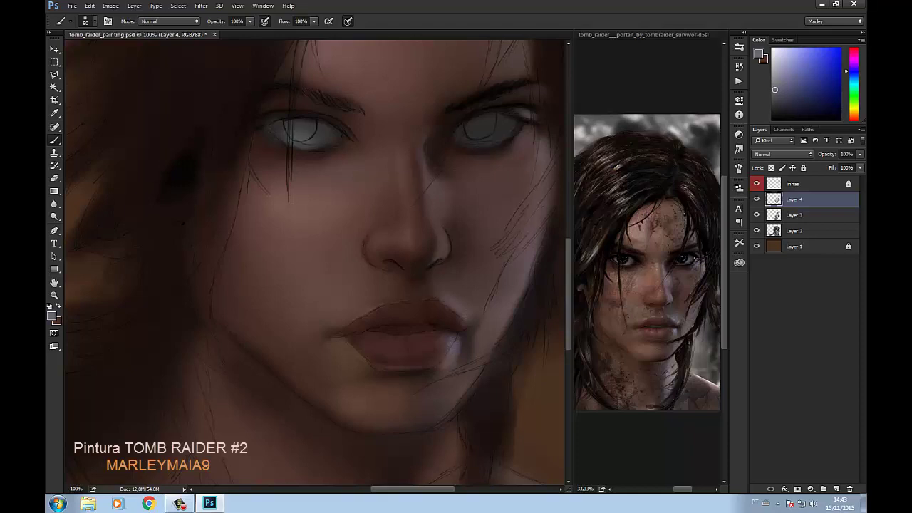
left_click_drag(281, 133, 308, 126)
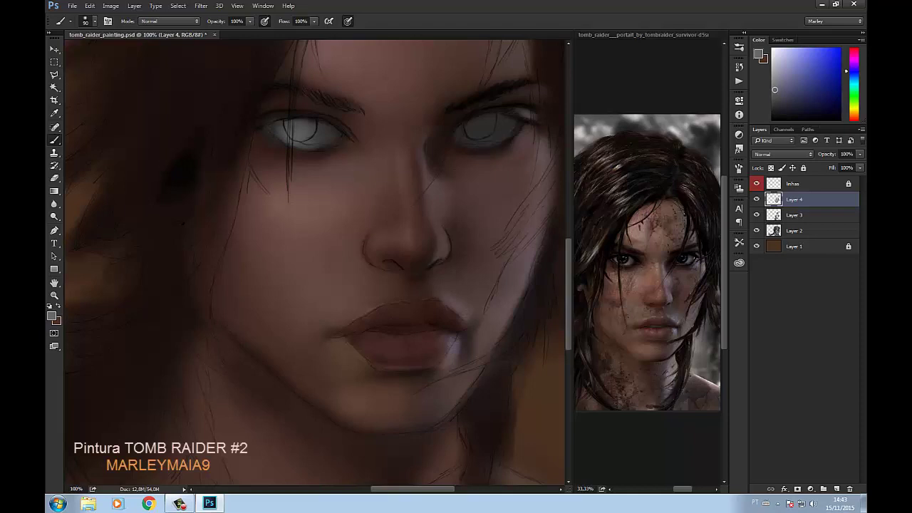
key("ctrl+z")
left_click_drag(291, 133, 325, 140)
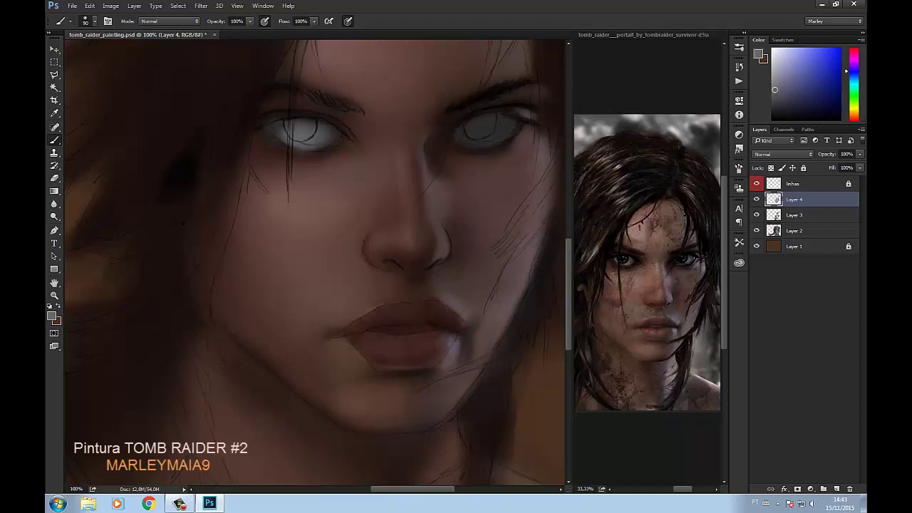
Step: Switch to a pale purple and brighten the right eye's lower lid
left_click(399, 214, "alt")
left_click(484, 128, "alt")
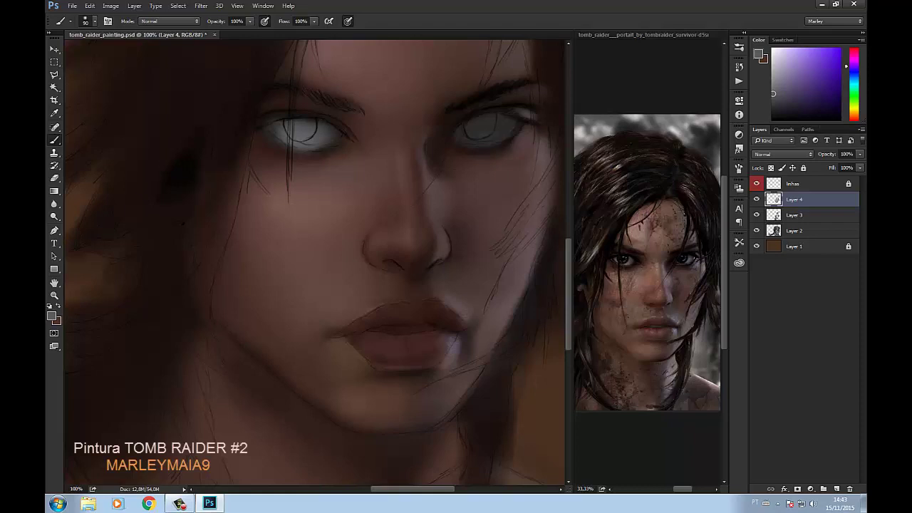
left_click_drag(773, 94, 781, 95)
left_click_drag(476, 137, 500, 129)
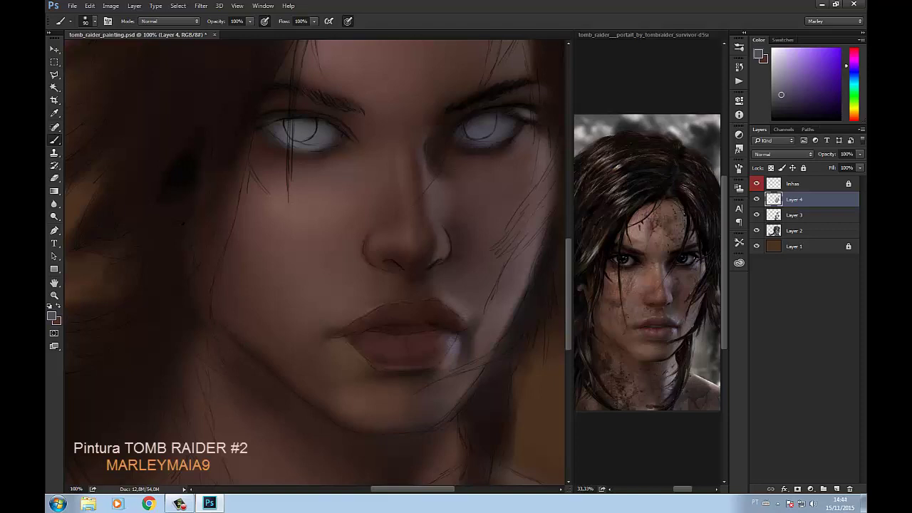
Step: Shade under the left eye with reddish-brown at about 45 px, then pick a pale yellowish tan
left_click(318, 156, "alt")
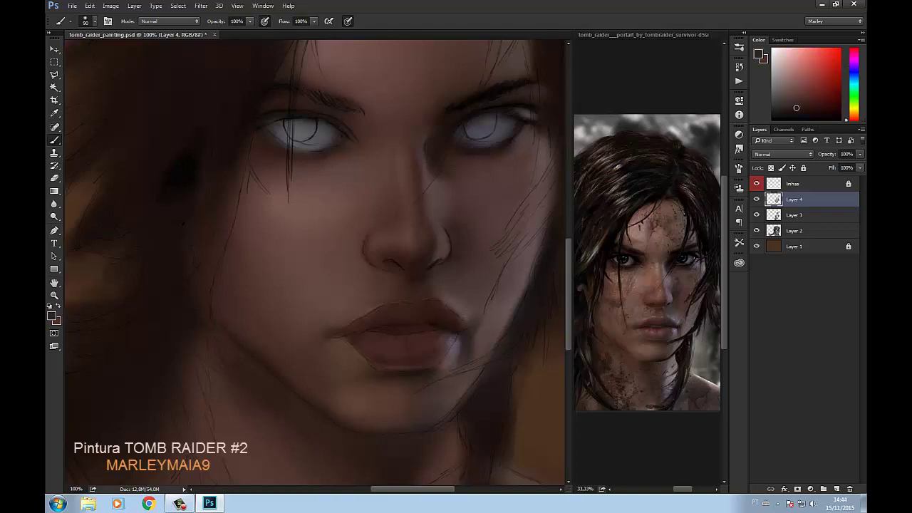
key("bracketleft")
key("bracketleft")
key("bracketleft")
left_click_drag(277, 140, 302, 149)
left_click(302, 130, "alt")
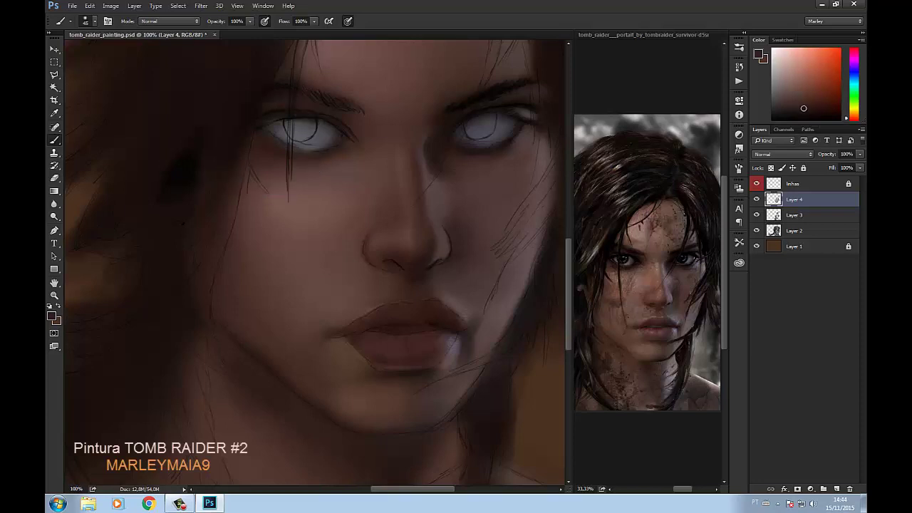
left_click_drag(298, 150, 321, 147)
left_click(306, 171, "alt")
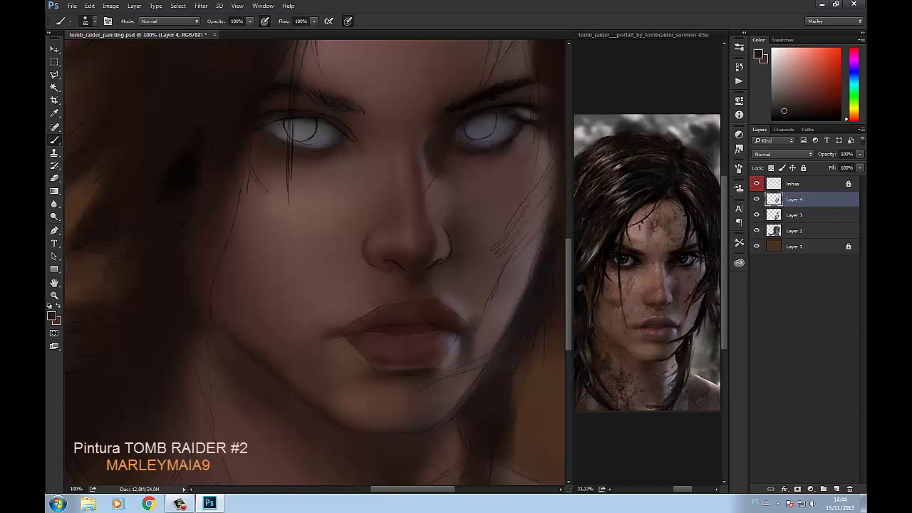
left_click(285, 213, "alt")
left_click_drag(853, 119, 853, 111)
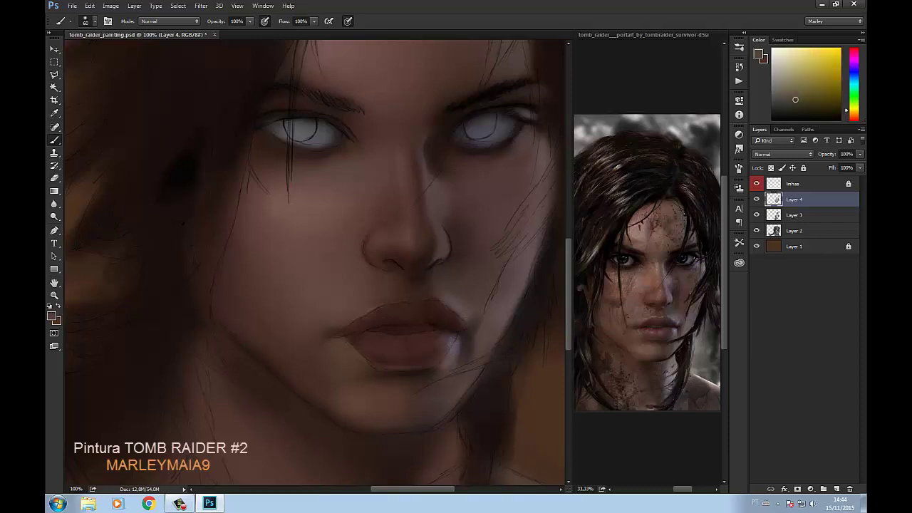
Step: Set the brush to Overlay mode at 100 px and pick a muted blue-purple
left_click(169, 21)
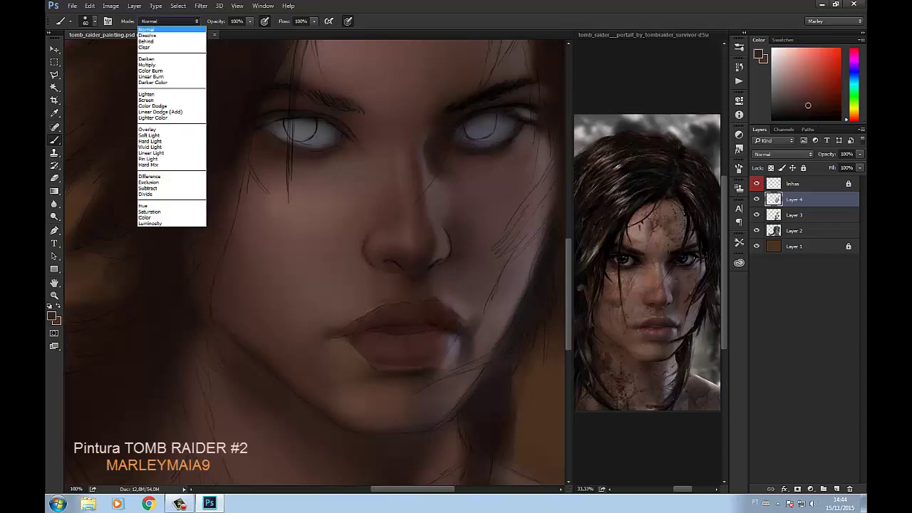
left_click(154, 129)
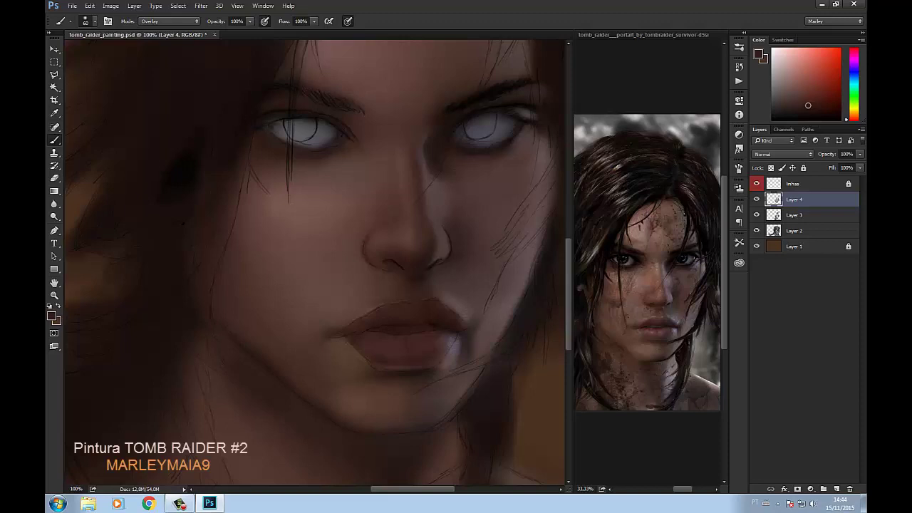
key("bracketright")
left_click(854, 73)
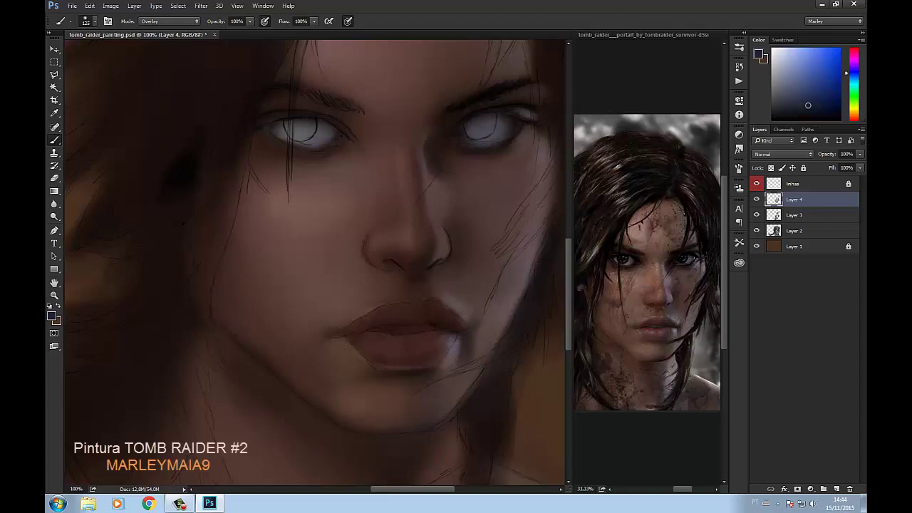
left_click(854, 67)
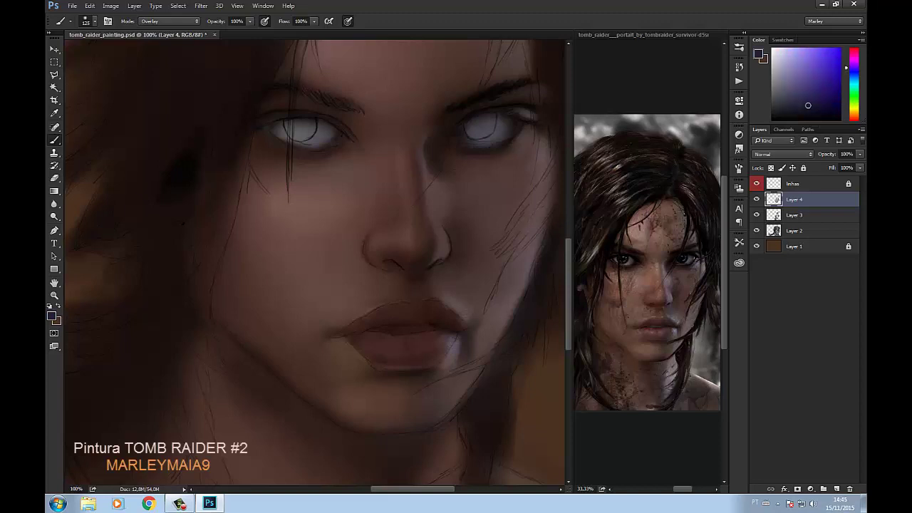
left_click(798, 103)
left_click_drag(798, 102, 797, 103)
left_click(776, 100)
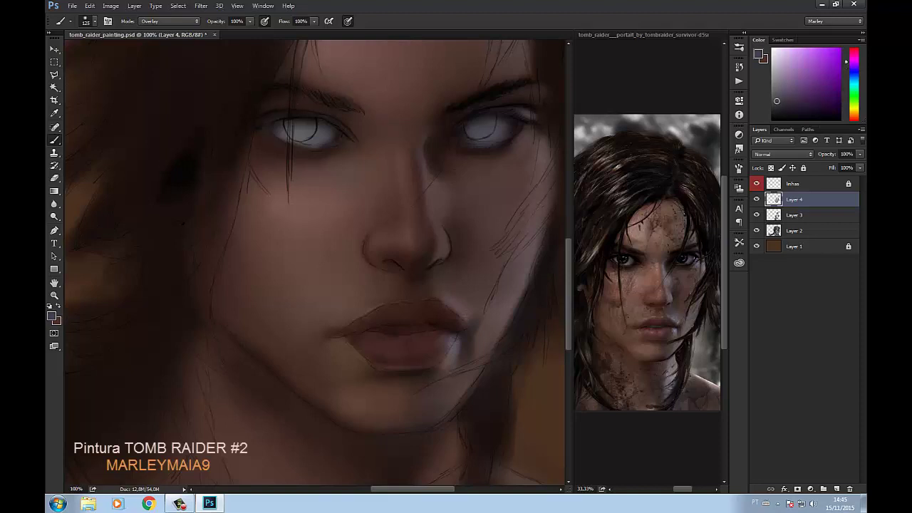
Step: Return the brush to Normal mode and zoom out, then back to 100%
left_click(169, 21)
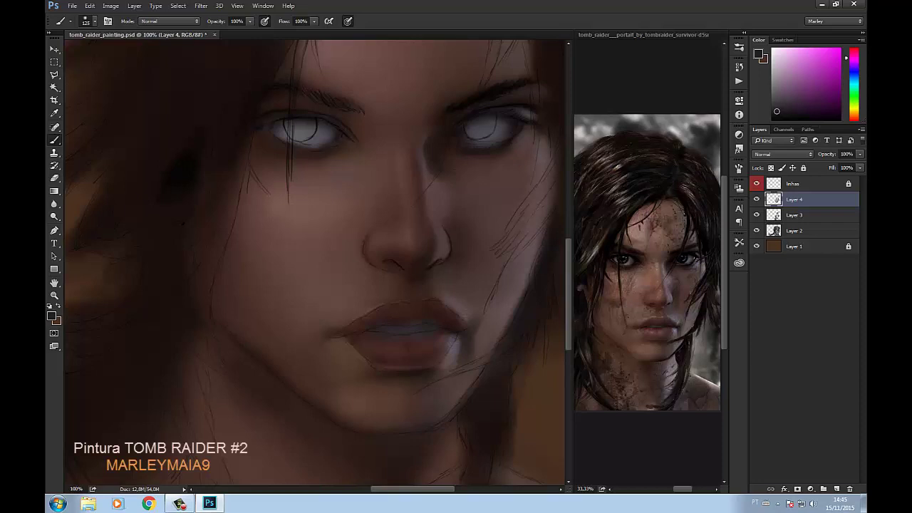
key("ctrl+minus")
key("ctrl+minus")
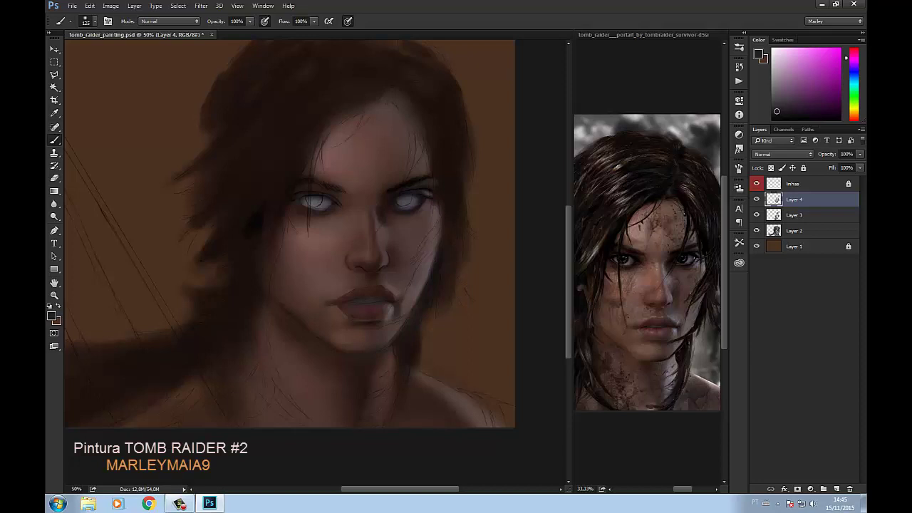
key("ctrl+plus")
key("ctrl+plus")
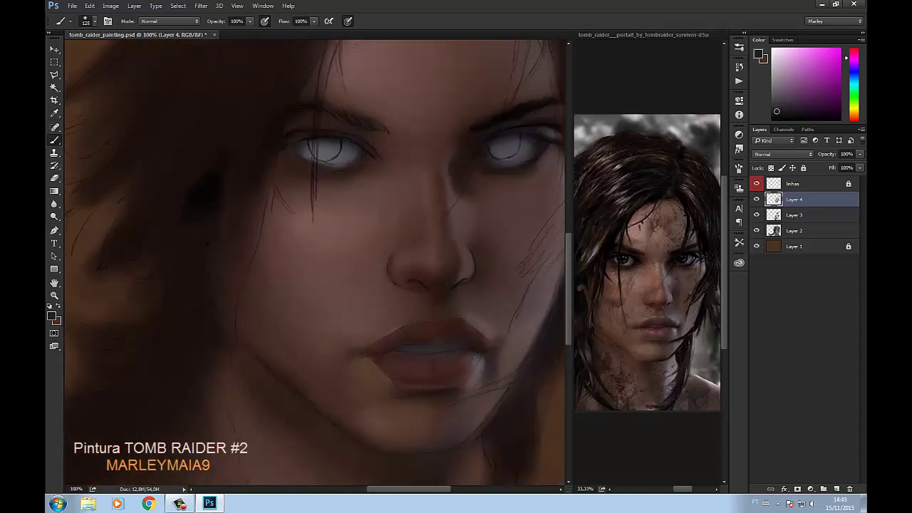
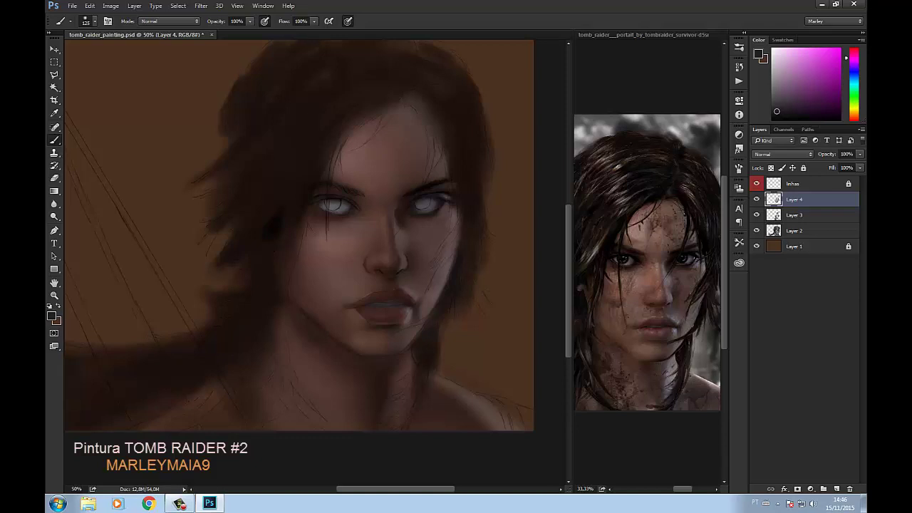
Step: Zoom in to 66.7% to inspect the painted face, then save the portrait
key("ctrl+plus")
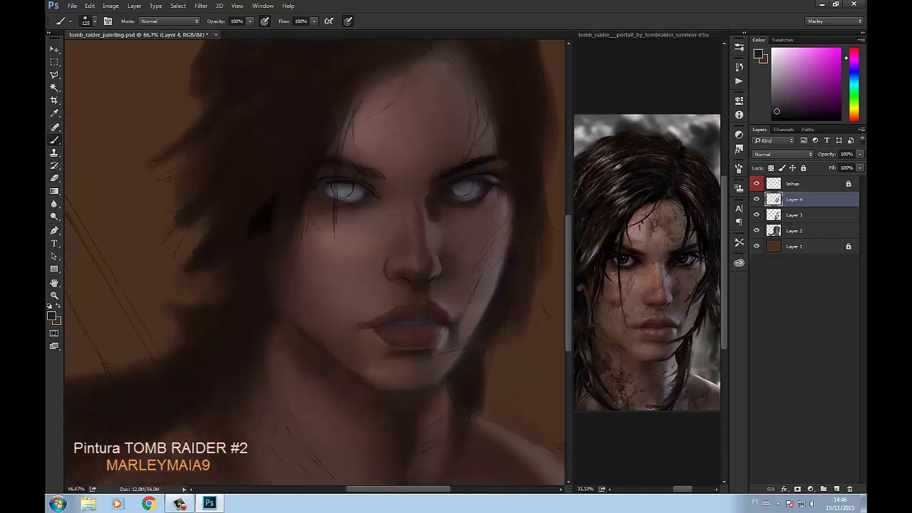
scroll(315, 263, "down", 10)
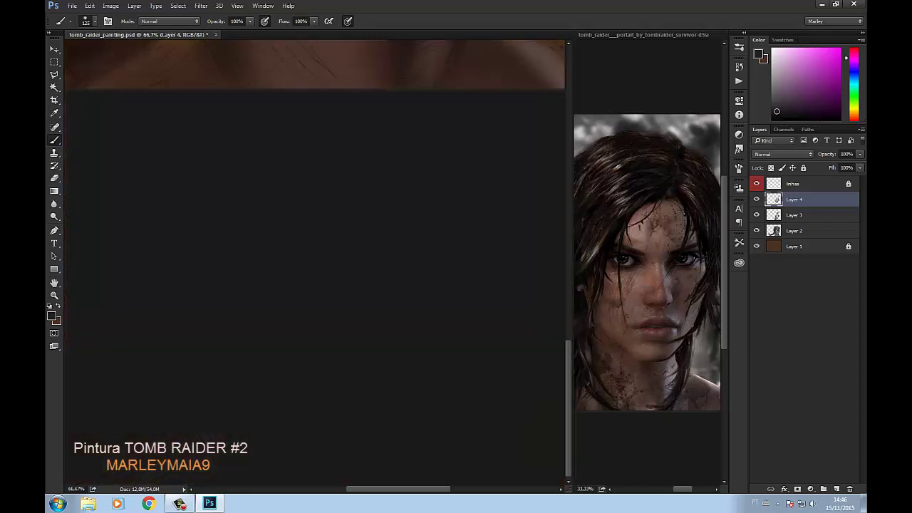
scroll(318, 262, "up", 5)
scroll(318, 262, "up", 6)
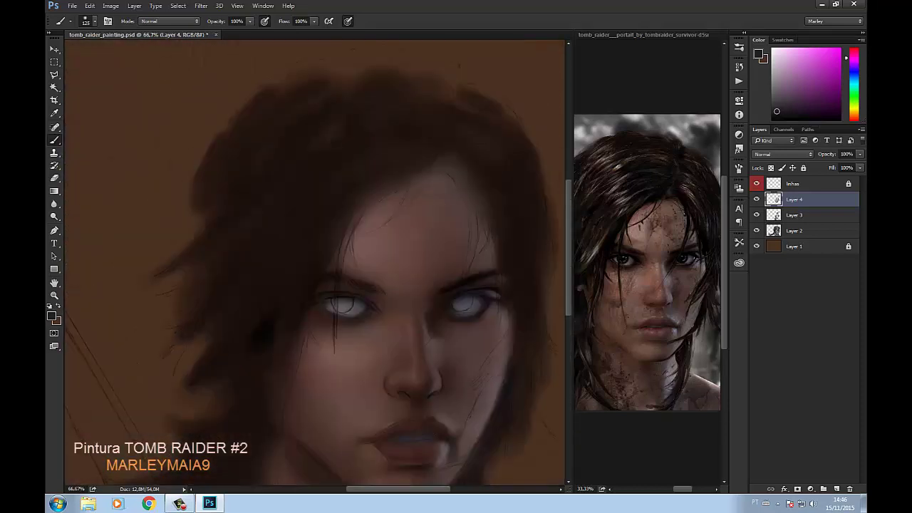
scroll(318, 262, "down", 3)
left_click_drag(317, 263, 289, 248)
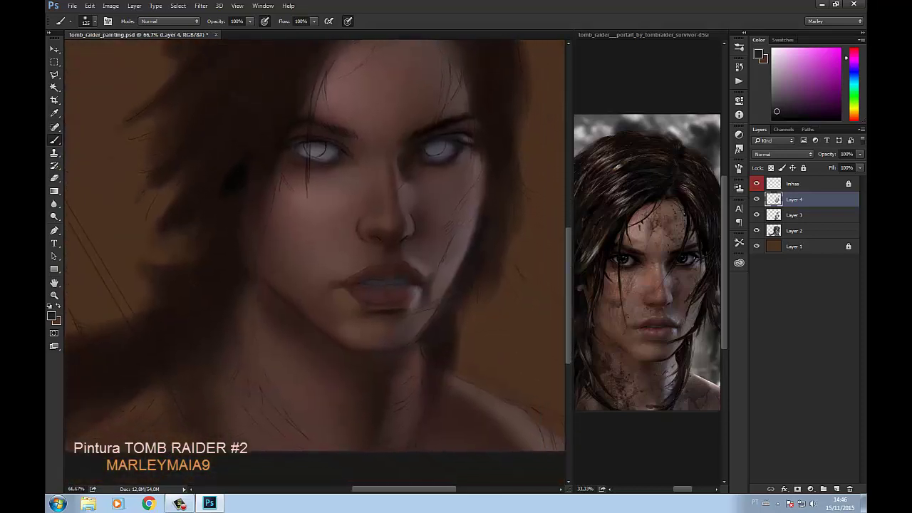
key("ctrl+s")
Step: Add a new Layer 5 above Layer 4 and set its blend mode to Overlay
left_click(837, 488)
left_click(783, 154)
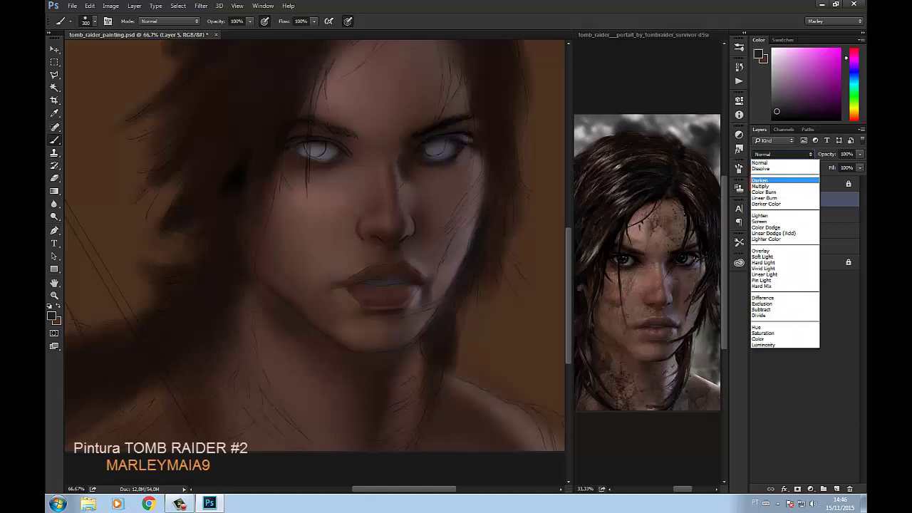
left_click(784, 244)
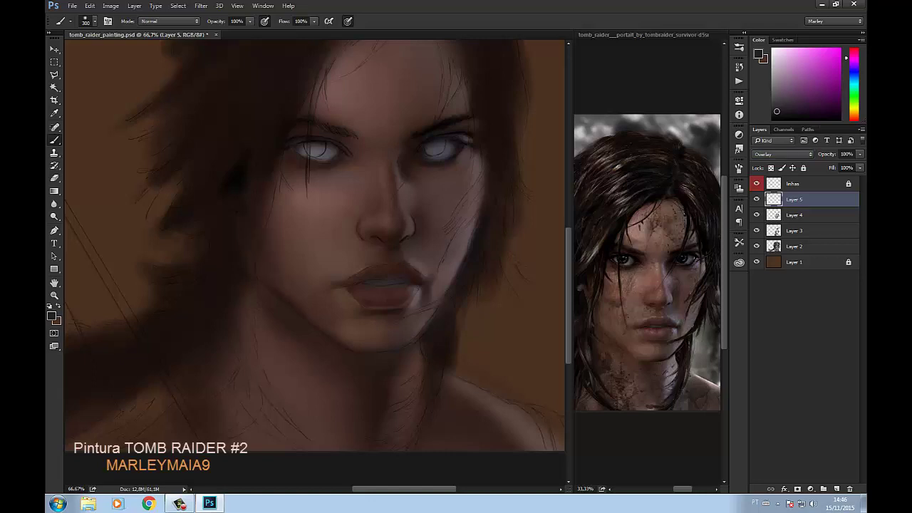
Step: Enlarge the brush to 1200 and test a soft cheek stroke, then undo it
key("bracketright")
key("bracketright")
key("bracketright")
left_click(283, 223)
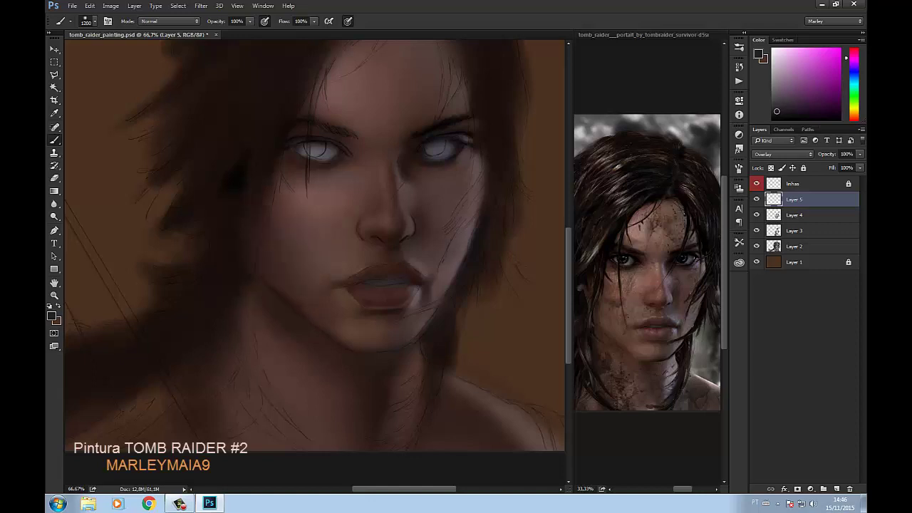
key("ctrl+z")
key("ctrl+z")
key("ctrl+z")
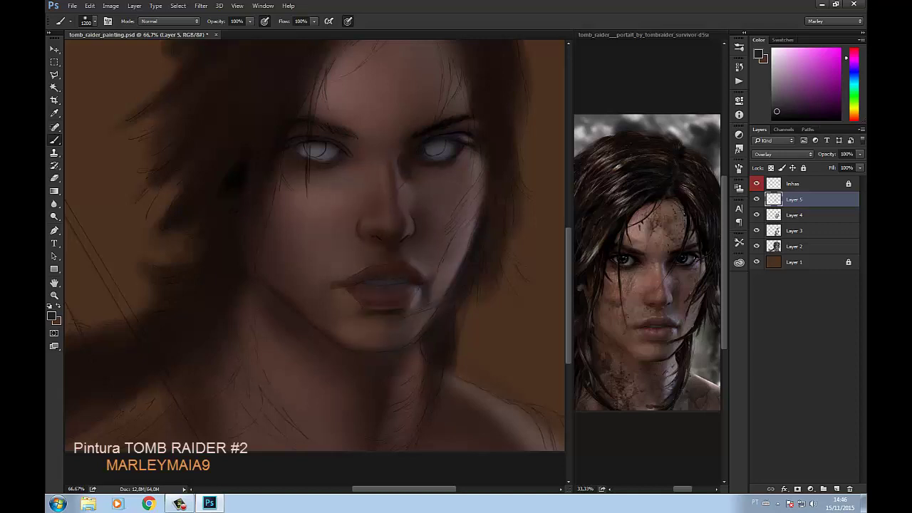
Step: Pick a muted brown-red paint colour in the Color panel
left_click_drag(853, 58, 853, 114)
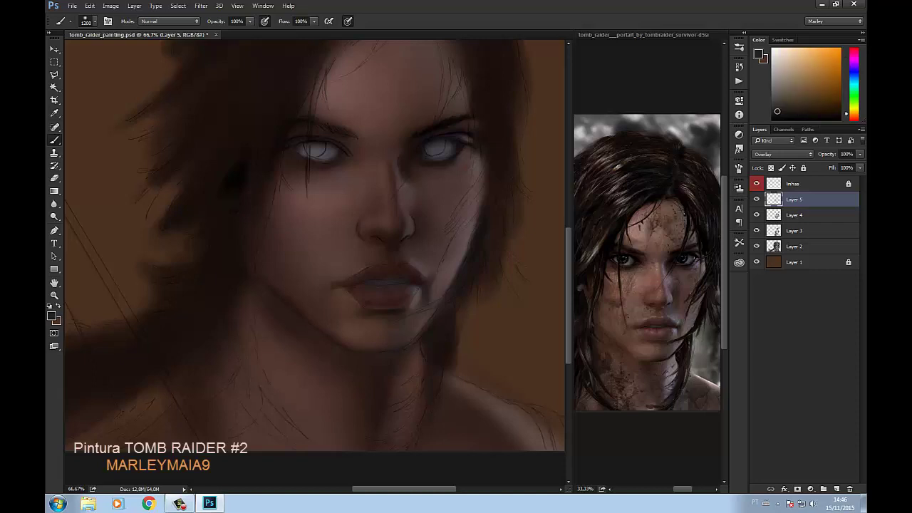
left_click(813, 102)
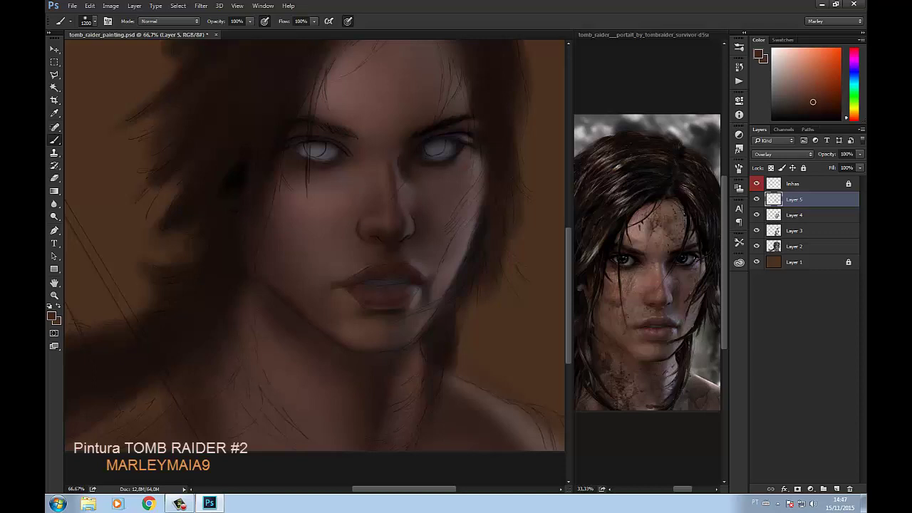
left_click(812, 102)
Step: Darken the area left of the chin and neck, undoing a stray forehead stroke
scroll(314, 257, "up", 3)
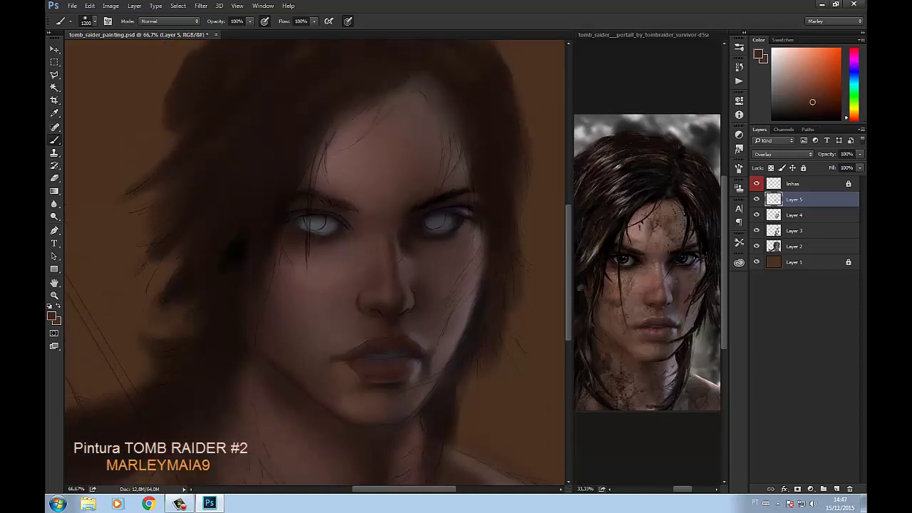
left_click_drag(442, 85, 403, 143)
key("ctrl+z")
left_click_drag(278, 403, 253, 456)
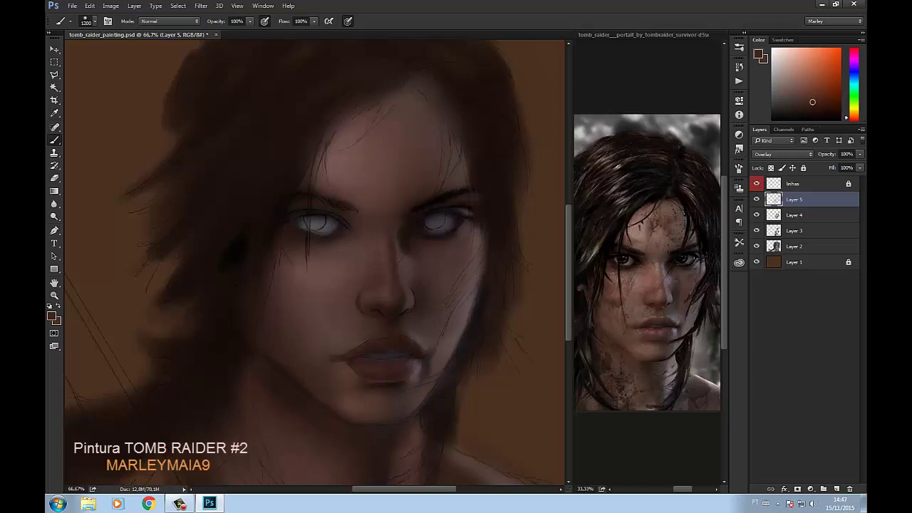
Step: Mix a light, almost grey muted blue in the Color panel
left_click(854, 72)
left_click(791, 95)
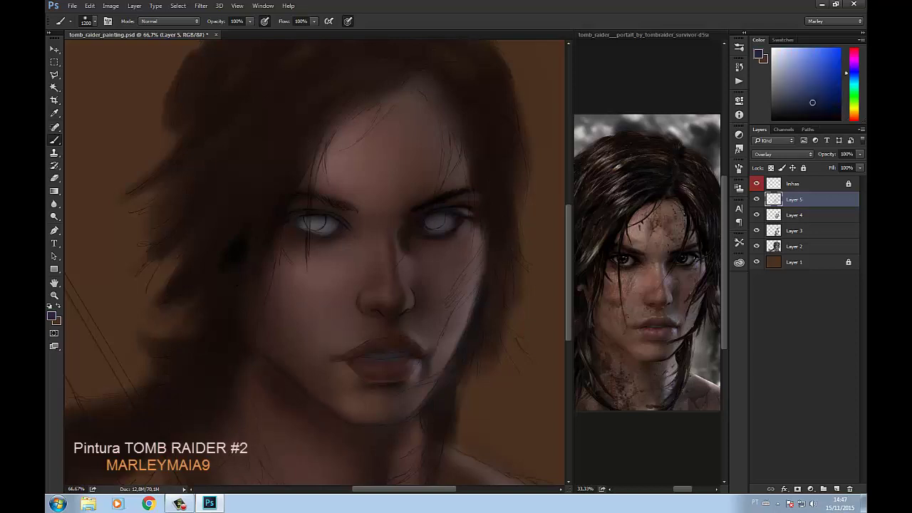
left_click_drag(791, 95, 781, 95)
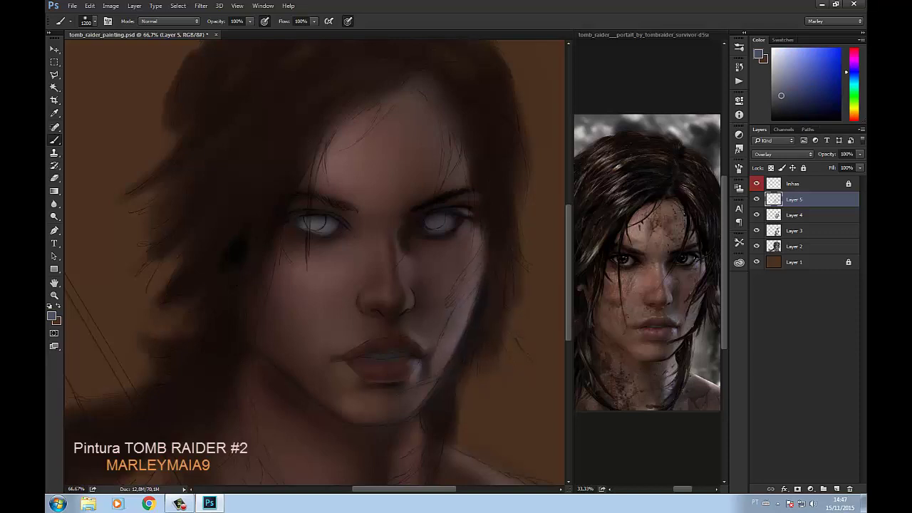
left_click_drag(781, 95, 779, 80)
scroll(314, 263, "down", 5)
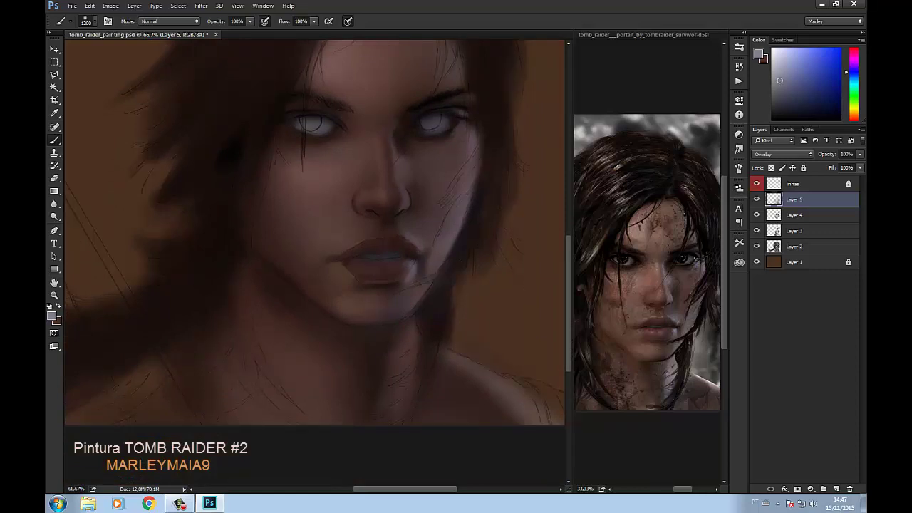
Step: Switch to a pale pink and try a blush under the left eye, undoing the cheek stroke
left_click_drag(854, 72, 853, 53)
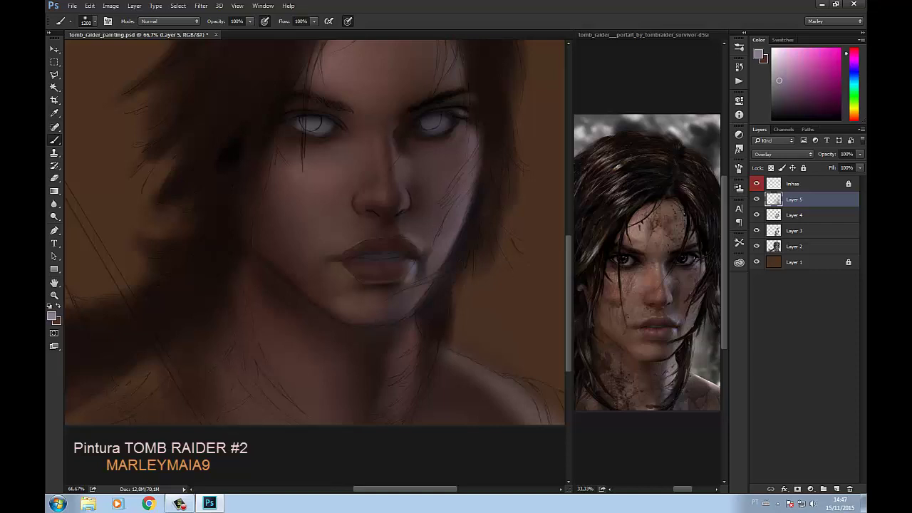
left_click_drag(779, 81, 786, 65)
mouse_move(279, 186)
left_mouse_down()
mouse_move(299, 201)
mouse_move(308, 189)
left_mouse_up()
left_click_drag(786, 65, 780, 64)
left_click_drag(294, 187, 332, 192)
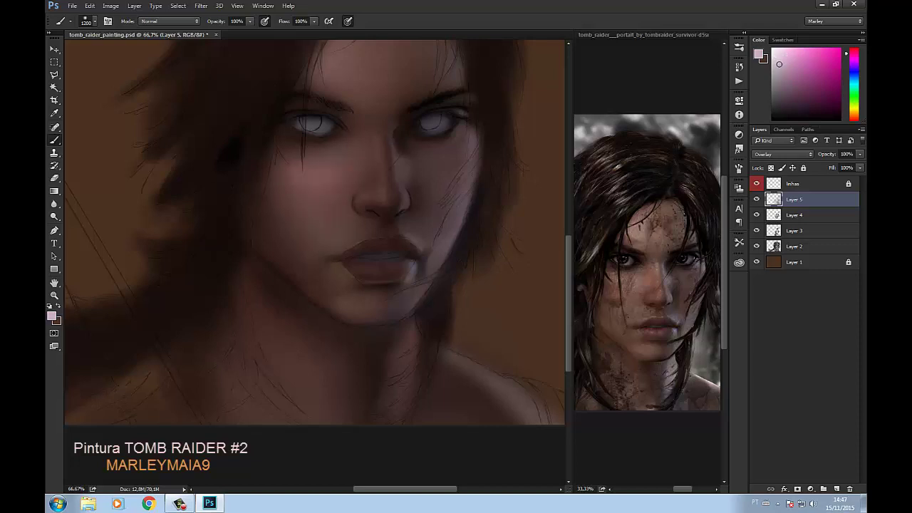
key("ctrl+z")
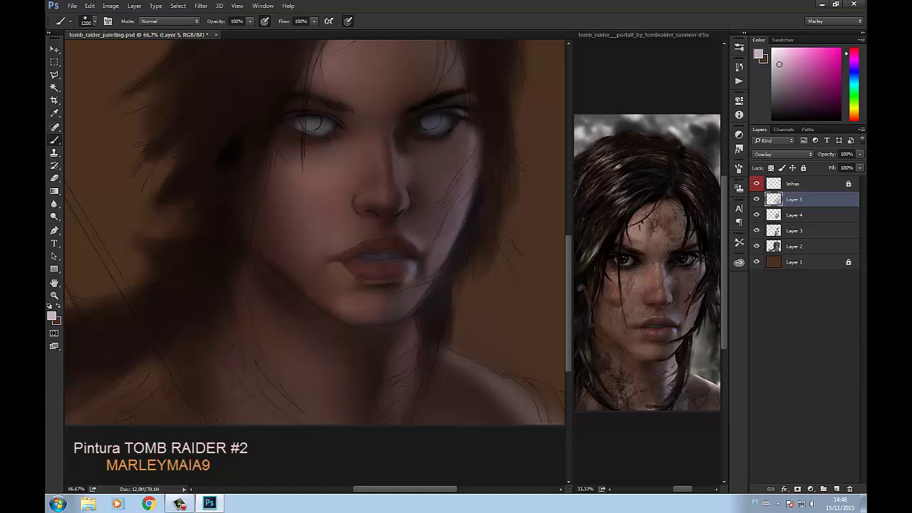
Step: Brush soft pink over the forehead and the chin and neck area
scroll(315, 235, "up", 3)
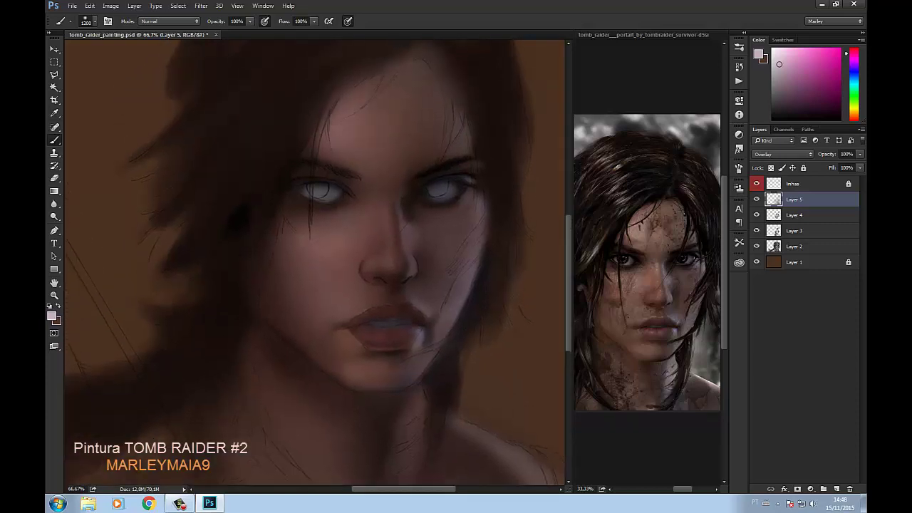
left_click_drag(353, 100, 381, 75)
left_click_drag(339, 136, 378, 78)
left_click_drag(260, 356, 289, 395)
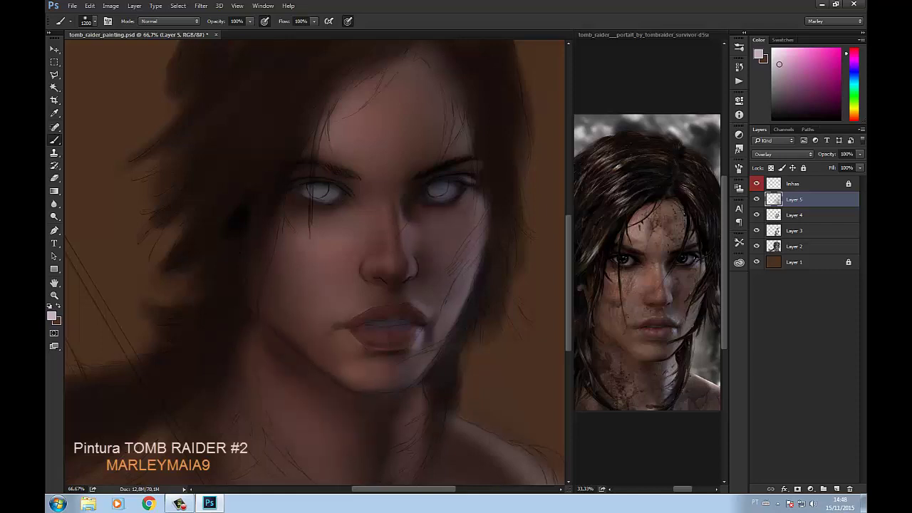
left_click_drag(262, 355, 293, 399)
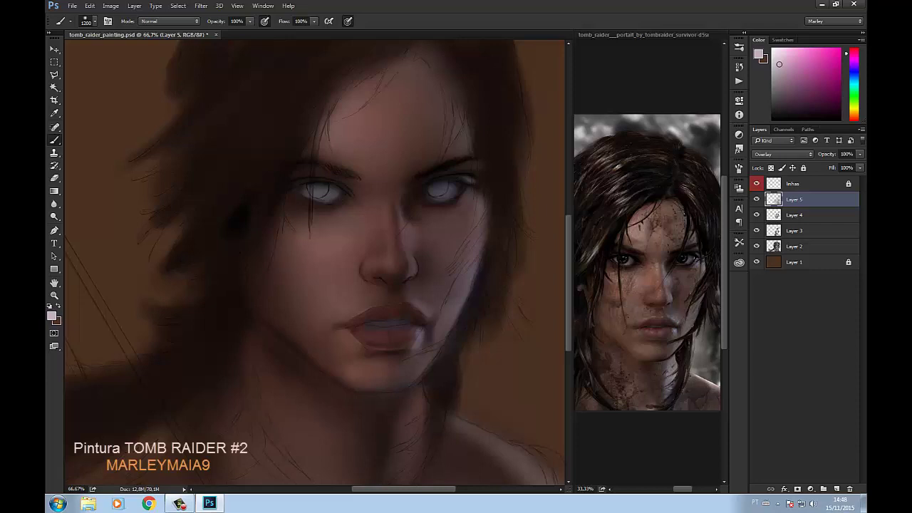
Step: Pick a darker tan skin colour shifted toward red-orange
left_click(847, 113)
left_click_drag(846, 114, 846, 116)
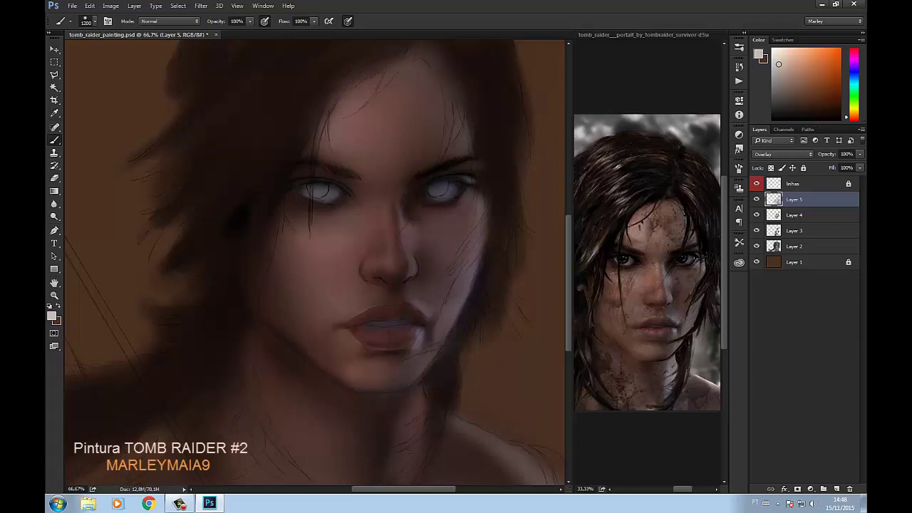
left_click(795, 72)
Step: Toggle Layer 5's visibility to compare the face, then set its opacity to 46%
left_click(756, 199)
left_click(757, 199)
left_click(757, 198)
left_click(846, 154)
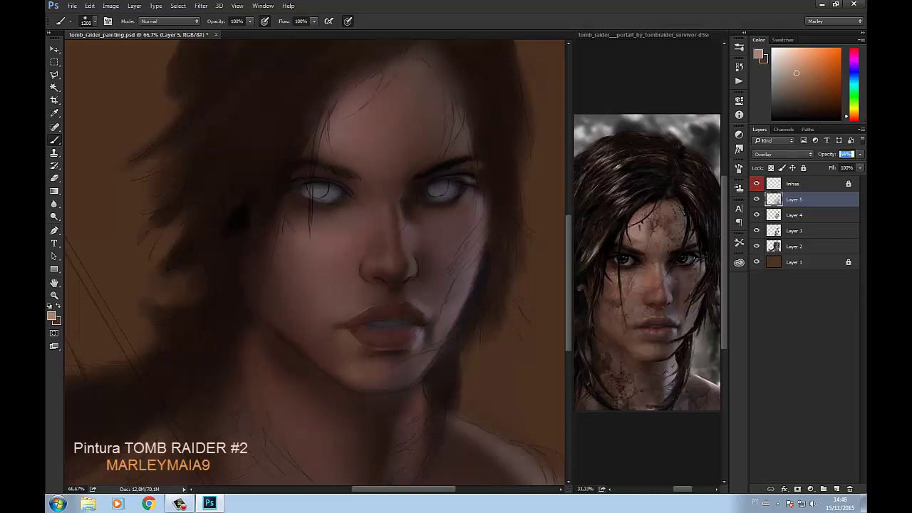
key("Return")
Step: Zoom out to judge the whole face with and without Layer 5, then zoom back in
key("ctrl+minus")
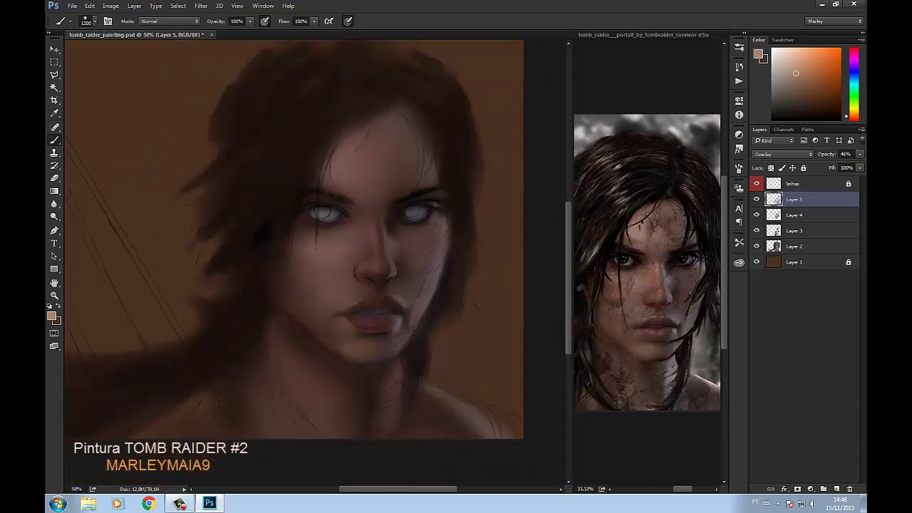
left_click(756, 199)
left_click(757, 200)
key("ctrl+plus")
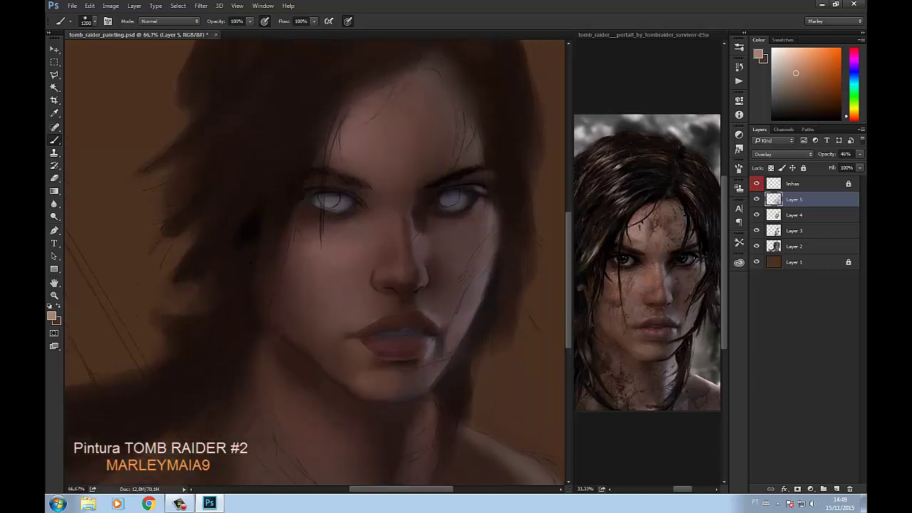